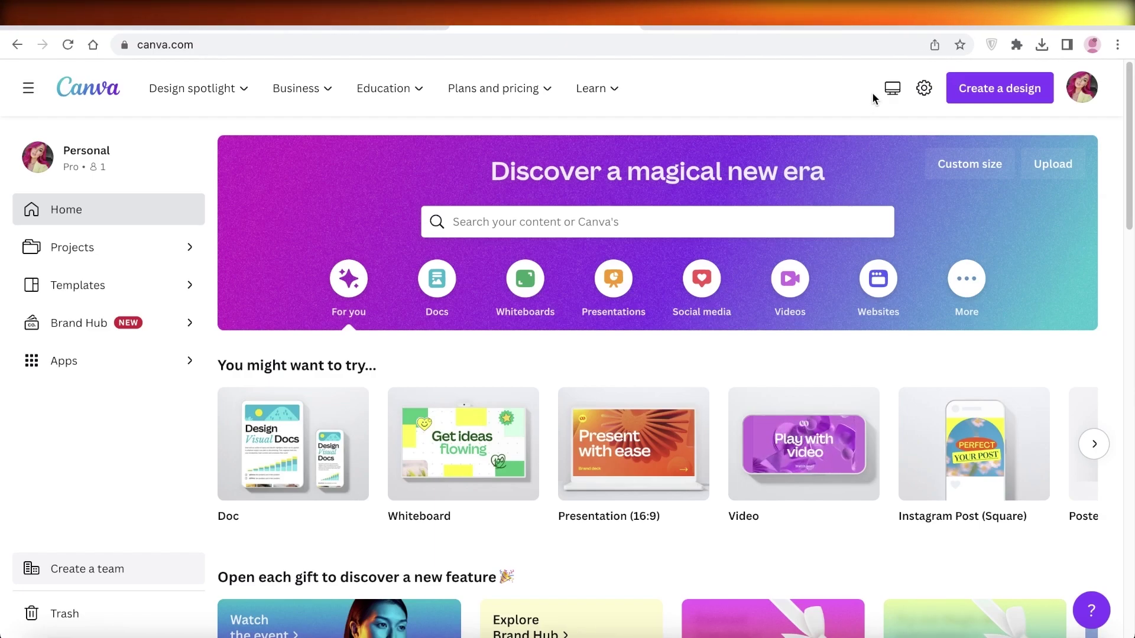
Step: Scroll through the Canva home page's design-type shortcuts and suggested formats
{"action": "scroll", "coordinate": [815, 201], "scroll_direction": "down", "scroll_amount": 1}
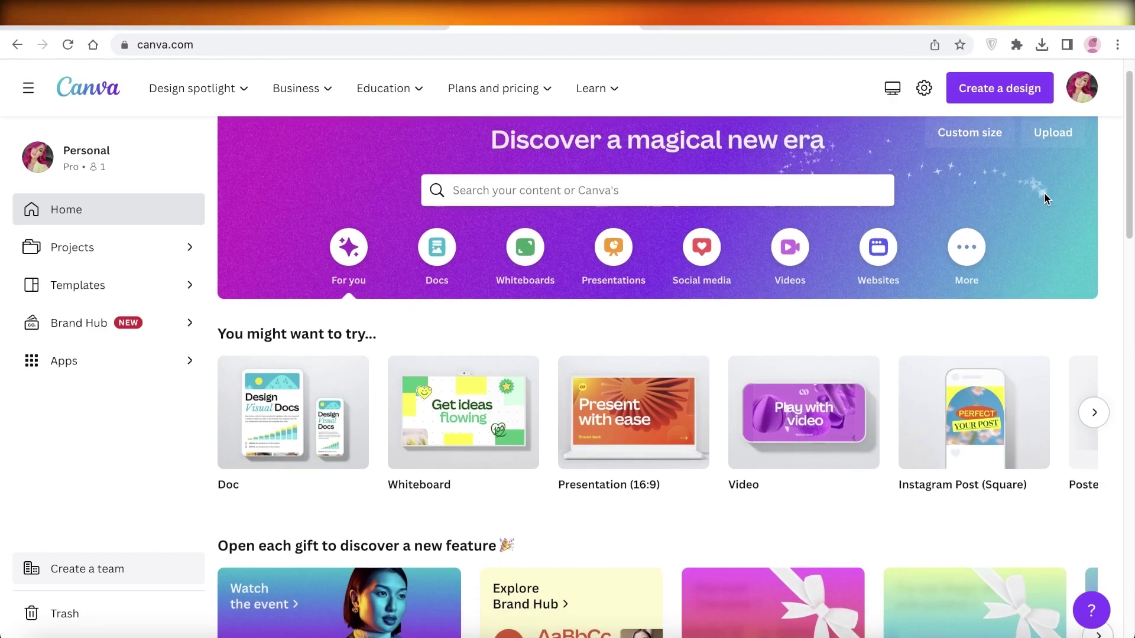
{"action": "scroll", "coordinate": [1044, 199], "scroll_direction": "down", "scroll_amount": 5}
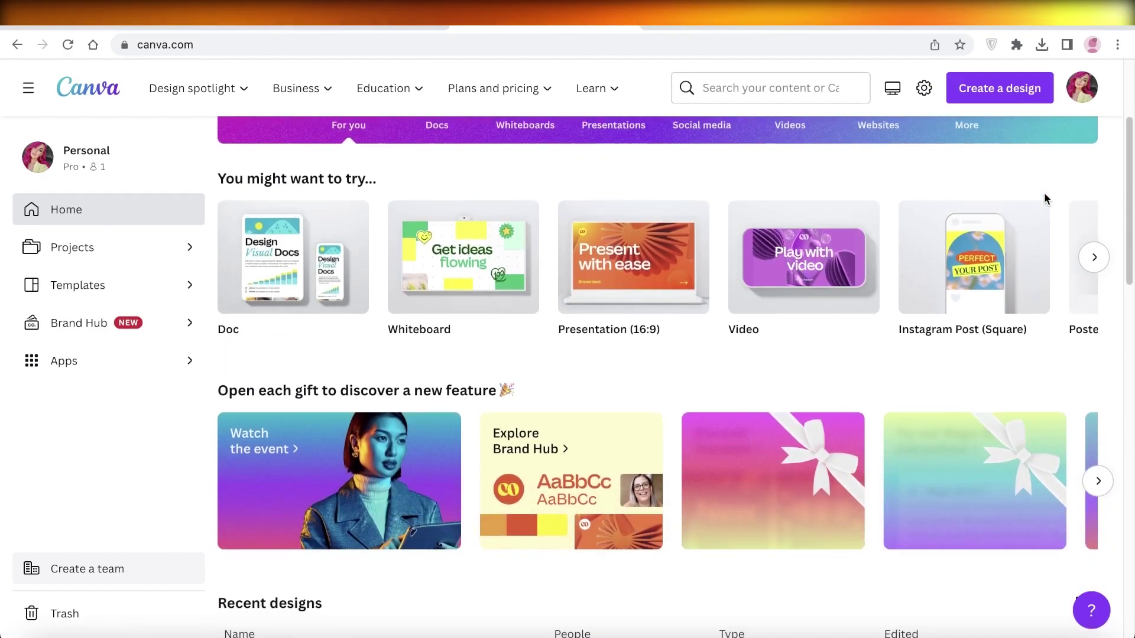
{"action": "scroll", "coordinate": [1044, 198], "scroll_direction": "up", "scroll_amount": 6}
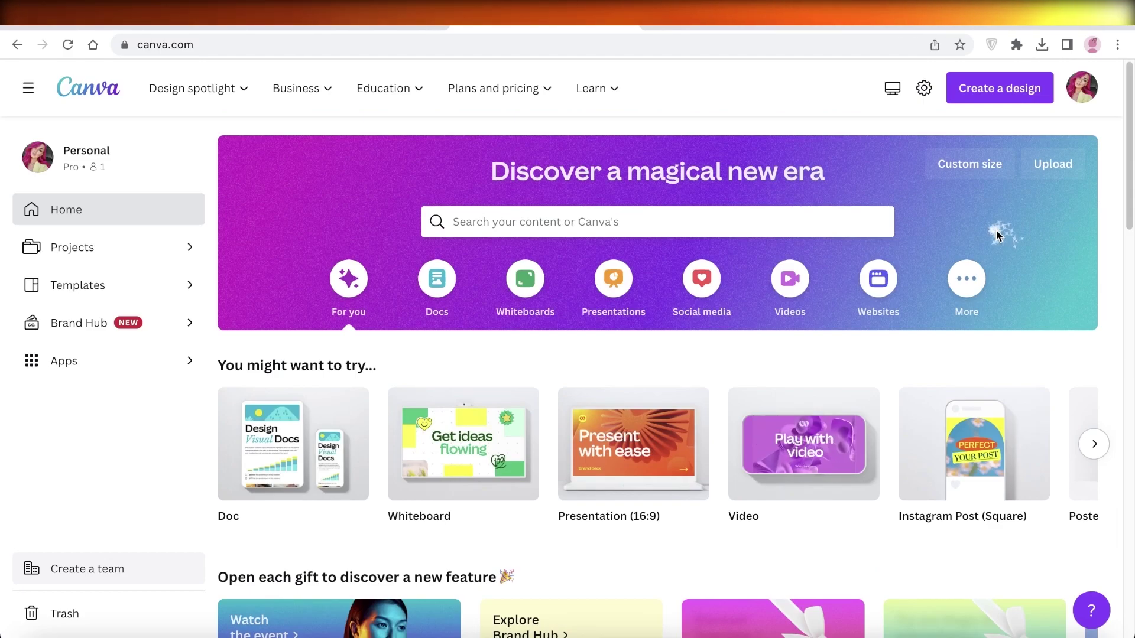
{"action": "scroll", "coordinate": [966, 248], "scroll_direction": "down", "scroll_amount": 2}
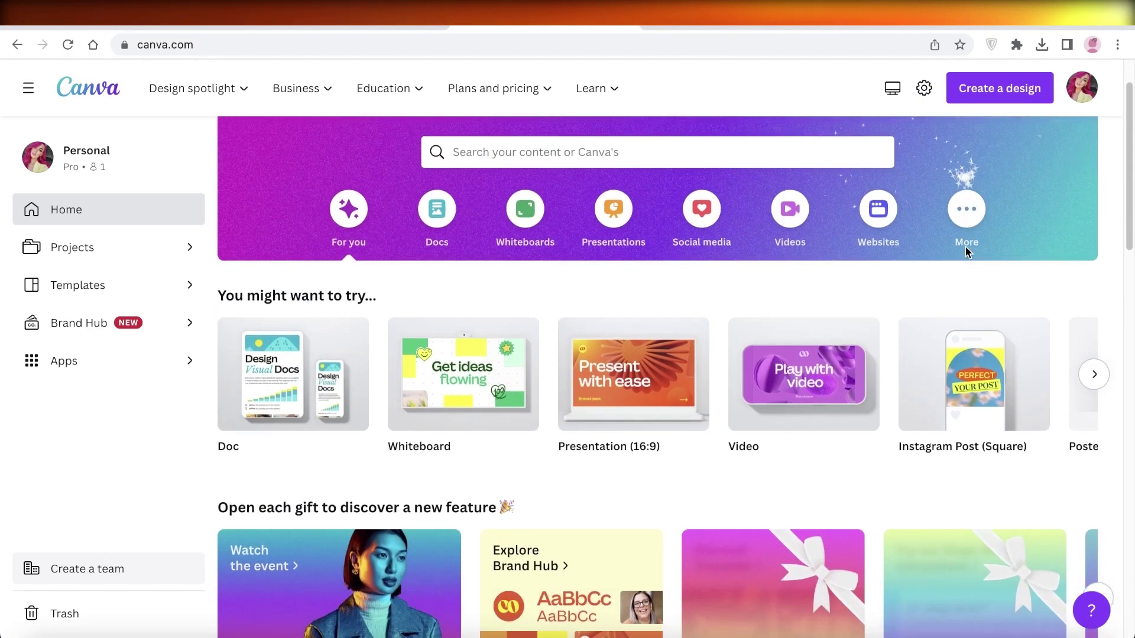
{"action": "scroll", "coordinate": [1005, 246], "scroll_direction": "down", "scroll_amount": 1}
{"action": "scroll", "coordinate": [952, 154], "scroll_direction": "up", "scroll_amount": 2}
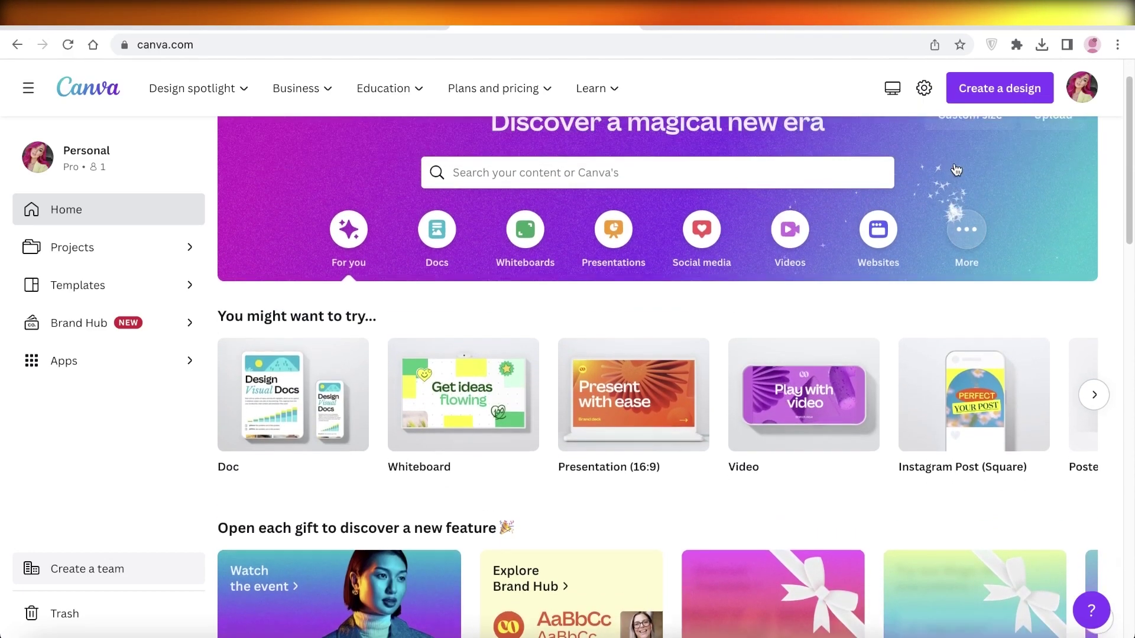
{"action": "scroll", "coordinate": [955, 170], "scroll_direction": "up", "scroll_amount": 2}
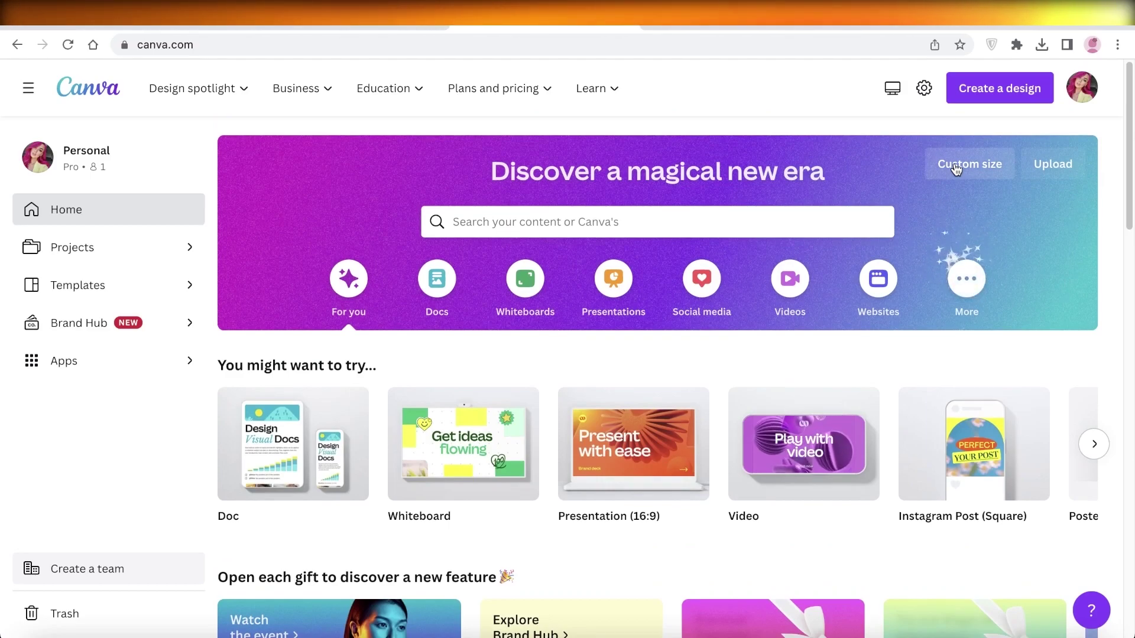
{"action": "scroll", "coordinate": [906, 269], "scroll_direction": "down", "scroll_amount": 5}
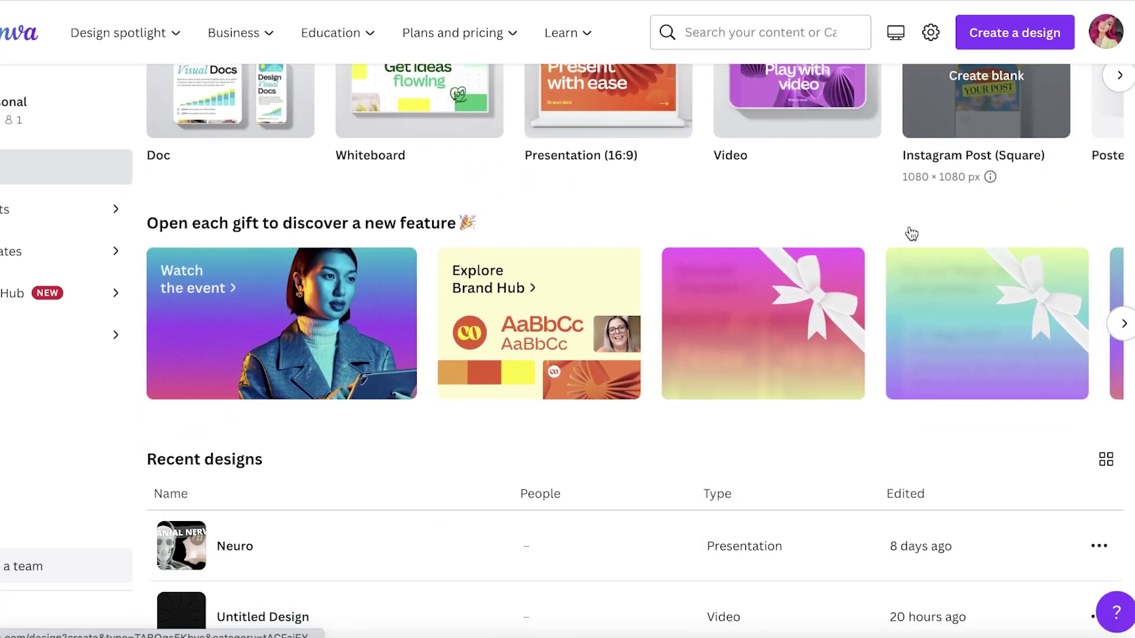
{"action": "scroll", "coordinate": [908, 228], "scroll_direction": "down", "scroll_amount": 2}
{"action": "scroll", "coordinate": [908, 227], "scroll_direction": "up", "scroll_amount": 8}
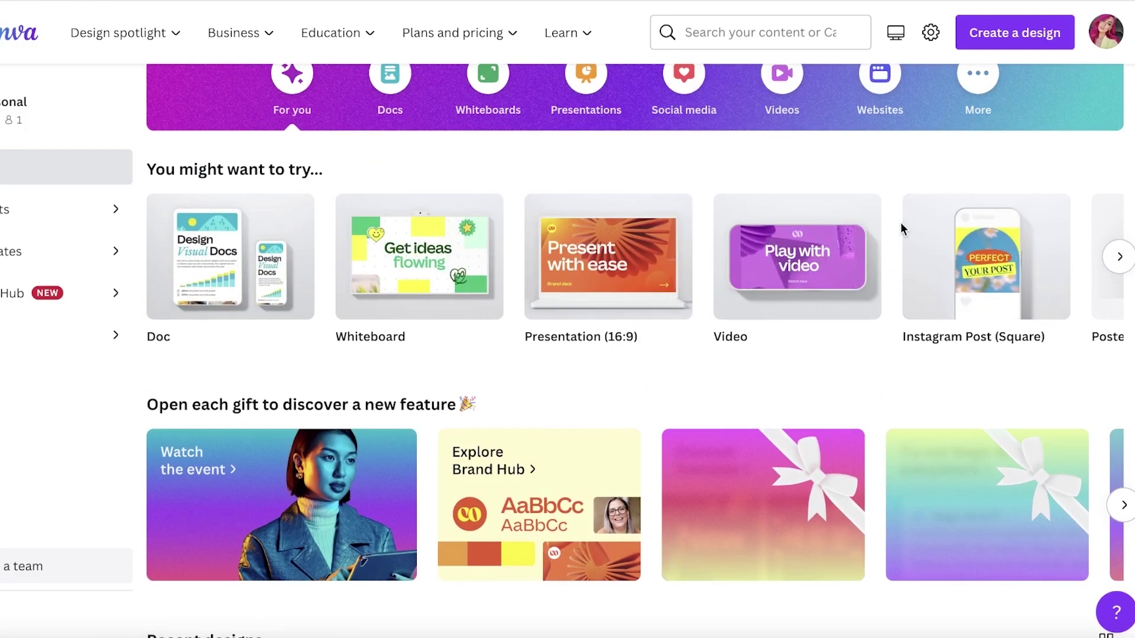
{"action": "scroll", "coordinate": [1109, 228], "scroll_direction": "up", "scroll_amount": 3}
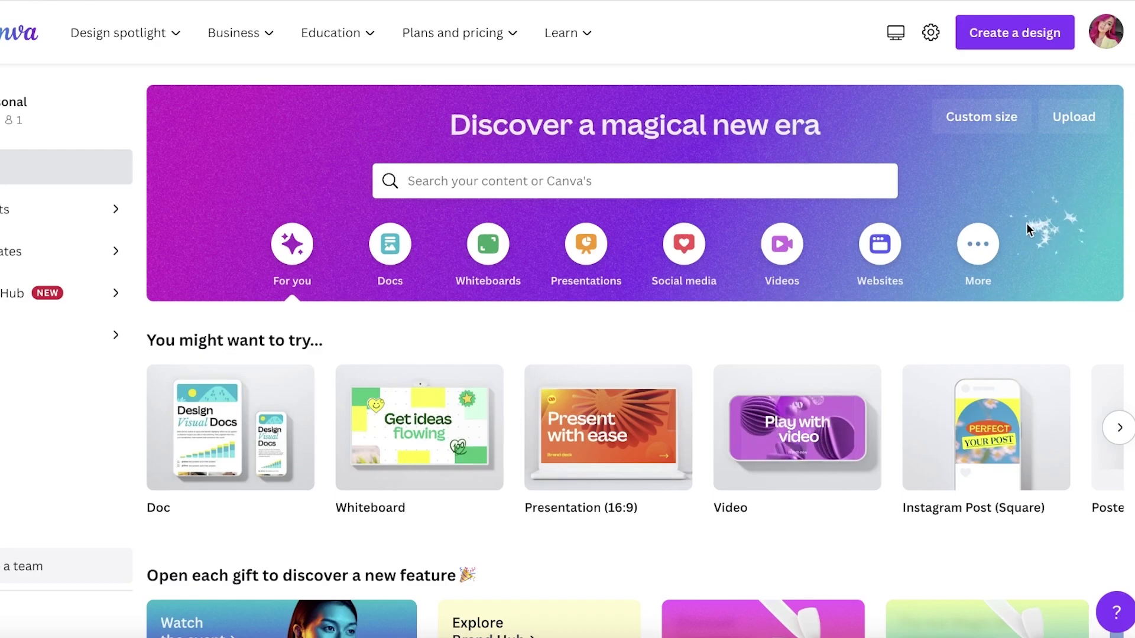
Step: Start a blank Video design and search Elements for 'walking' video clips
{"action": "left_click", "coordinate": [767, 256]}
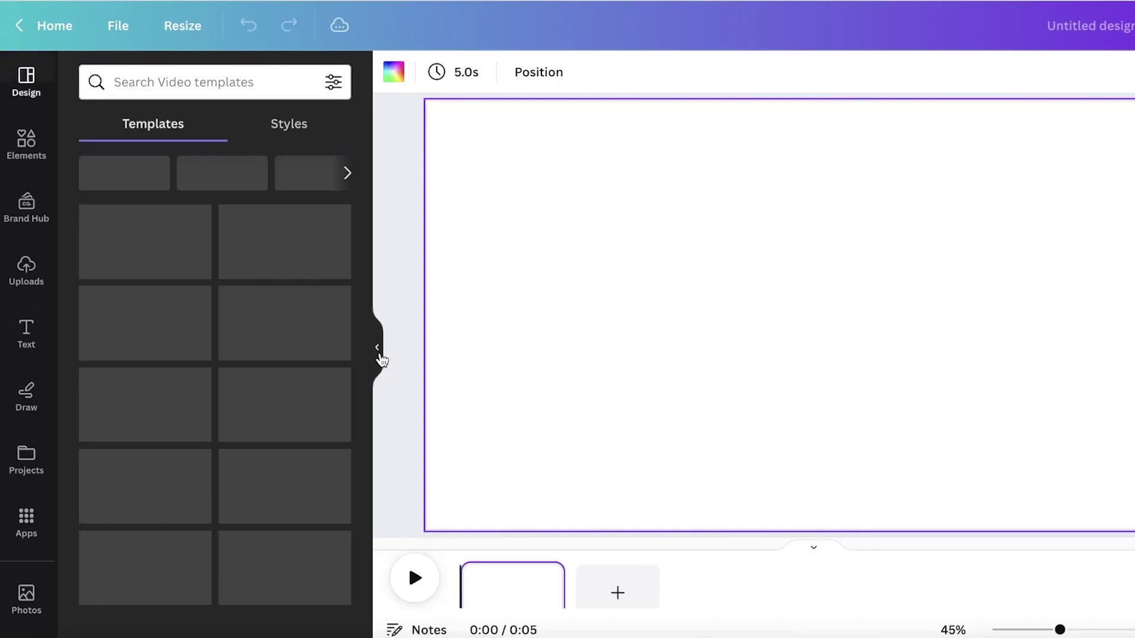
{"action": "left_click", "coordinate": [45, 141]}
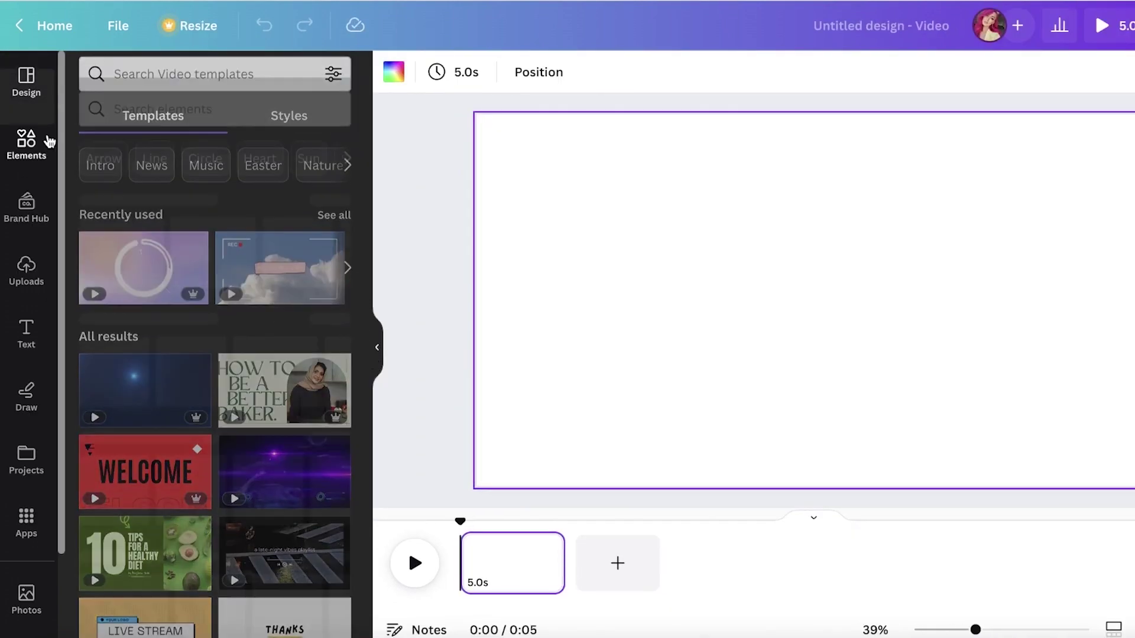
{"action": "left_click", "coordinate": [142, 86]}
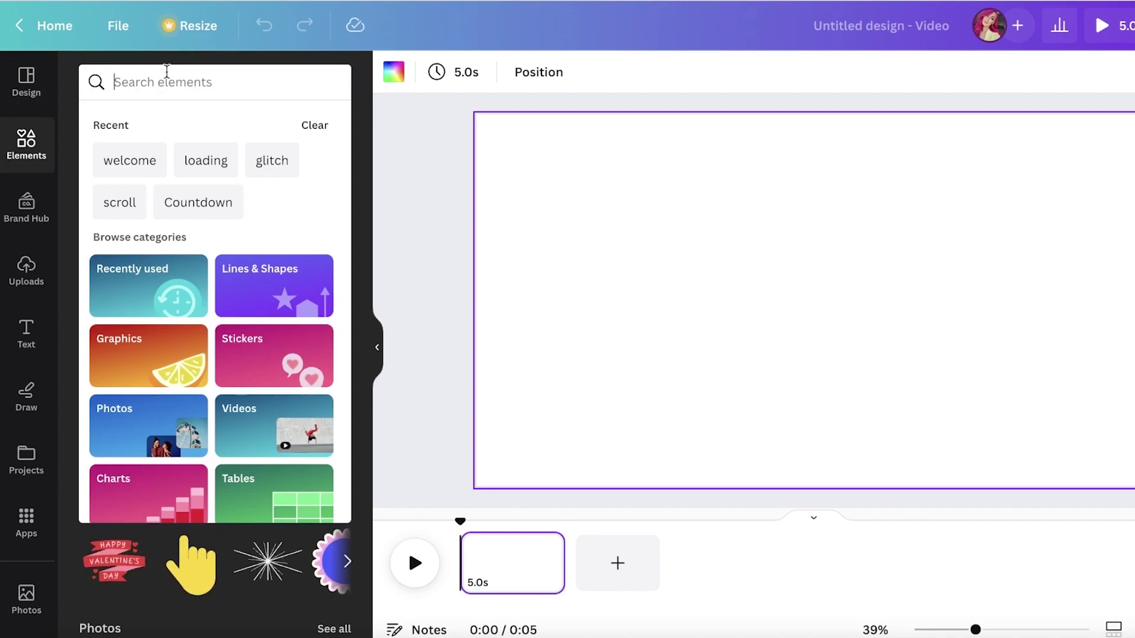
{"action": "type", "text": "walking"}
{"action": "key", "text": "Return"}
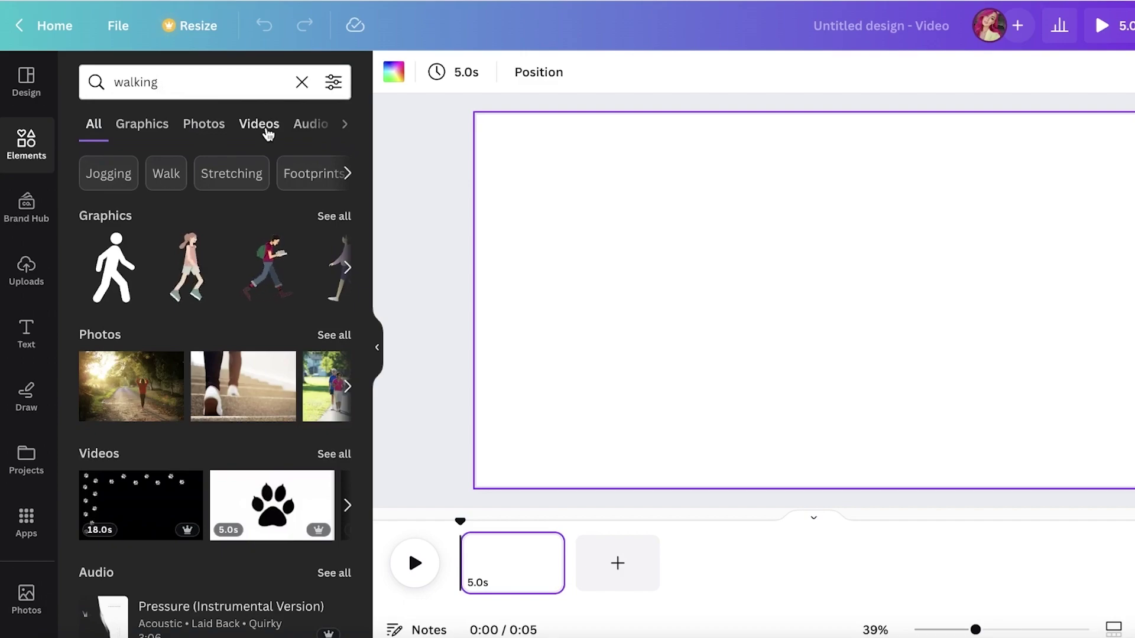
{"action": "left_click", "coordinate": [267, 131]}
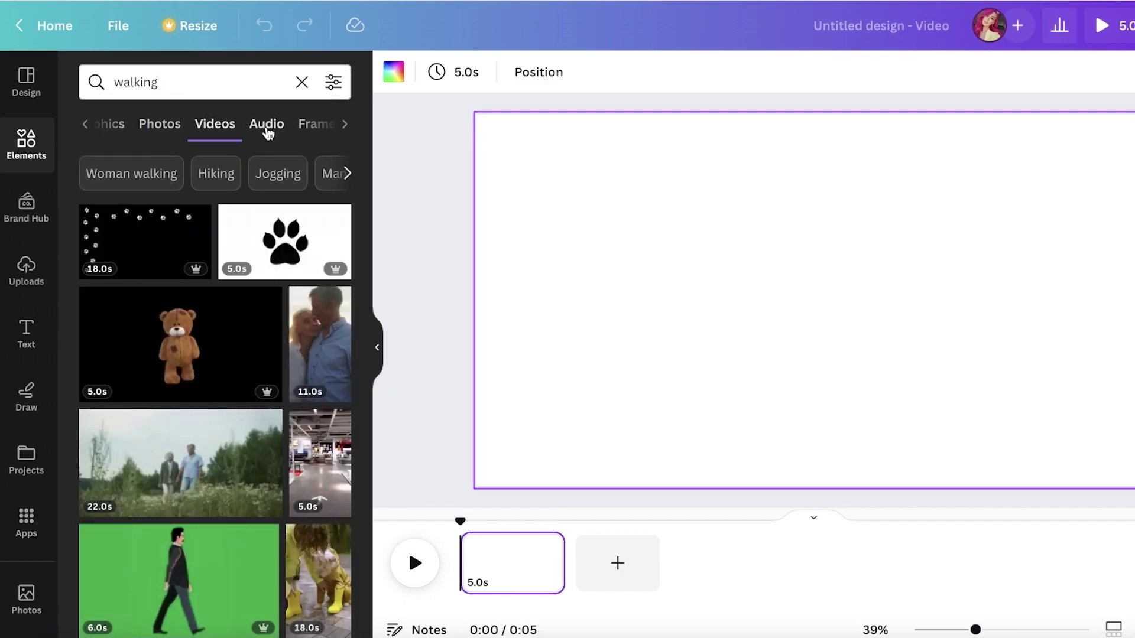
Step: Add the walking-couple clip and resize it to fill the whole page
{"action": "left_click", "coordinate": [183, 473]}
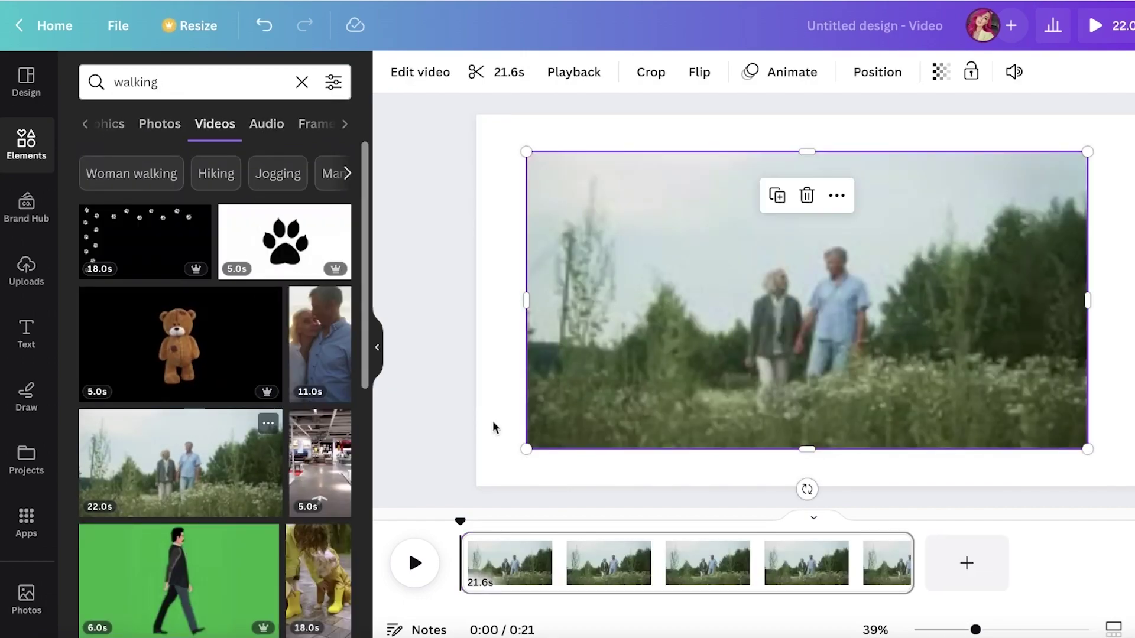
{"action": "left_click_drag", "start_coordinate": [823, 324], "coordinate": [777, 289]}
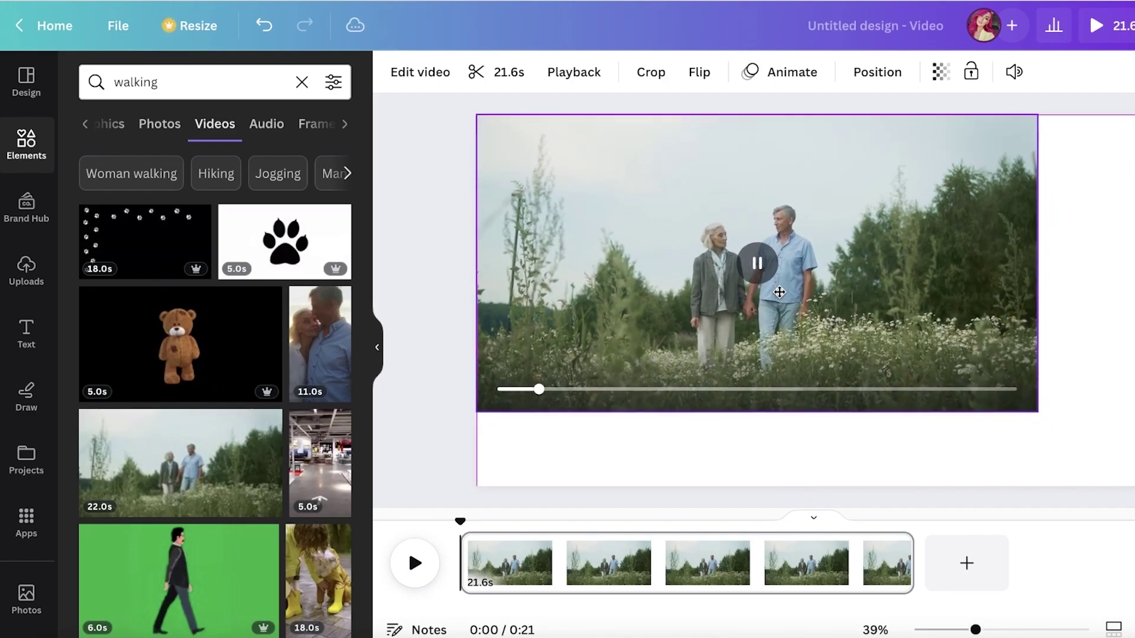
{"action": "mouse_move", "coordinate": [1036, 406]}
{"action": "left_mouse_down"}
{"action": "mouse_move", "coordinate": [1131, 462]}
{"action": "mouse_move", "coordinate": [1133, 486]}
{"action": "mouse_move", "coordinate": [1045, 402]}
{"action": "mouse_move", "coordinate": [1031, 405]}
{"action": "left_mouse_up"}
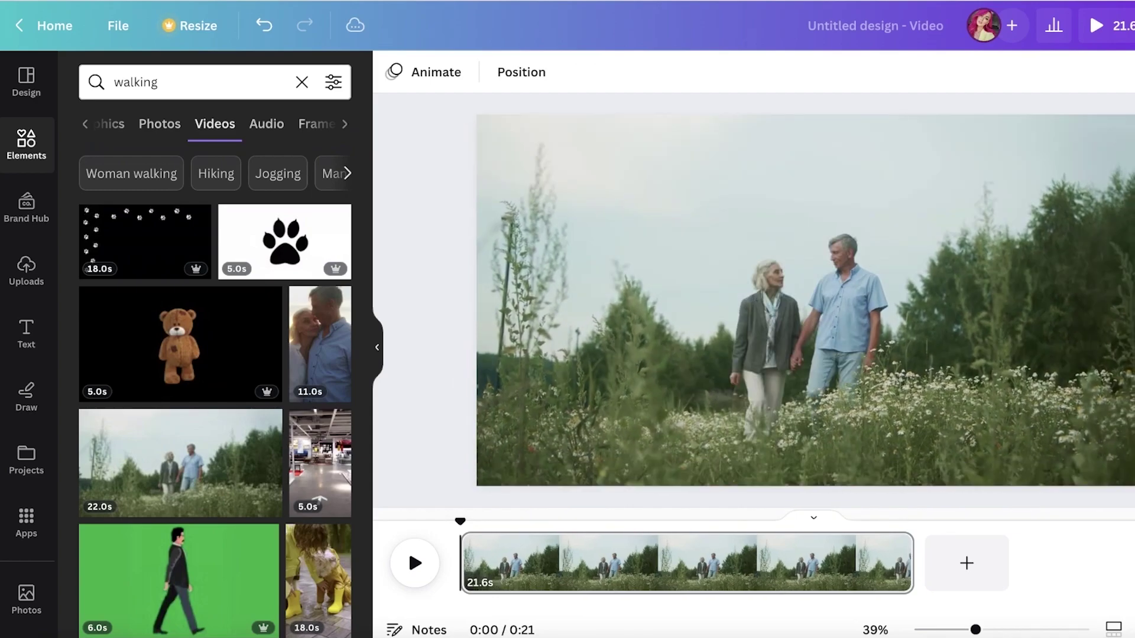
Step: Preview the 21.6-second clip playing, stop it, and select the video
{"action": "left_click", "coordinate": [415, 562]}
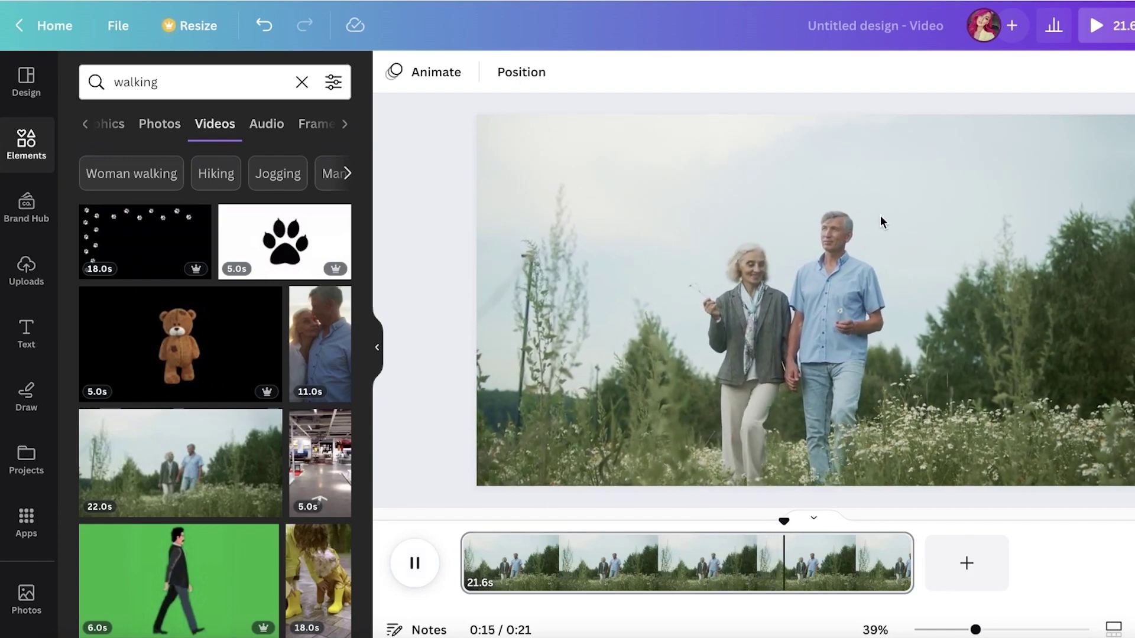
{"action": "key", "text": "space"}
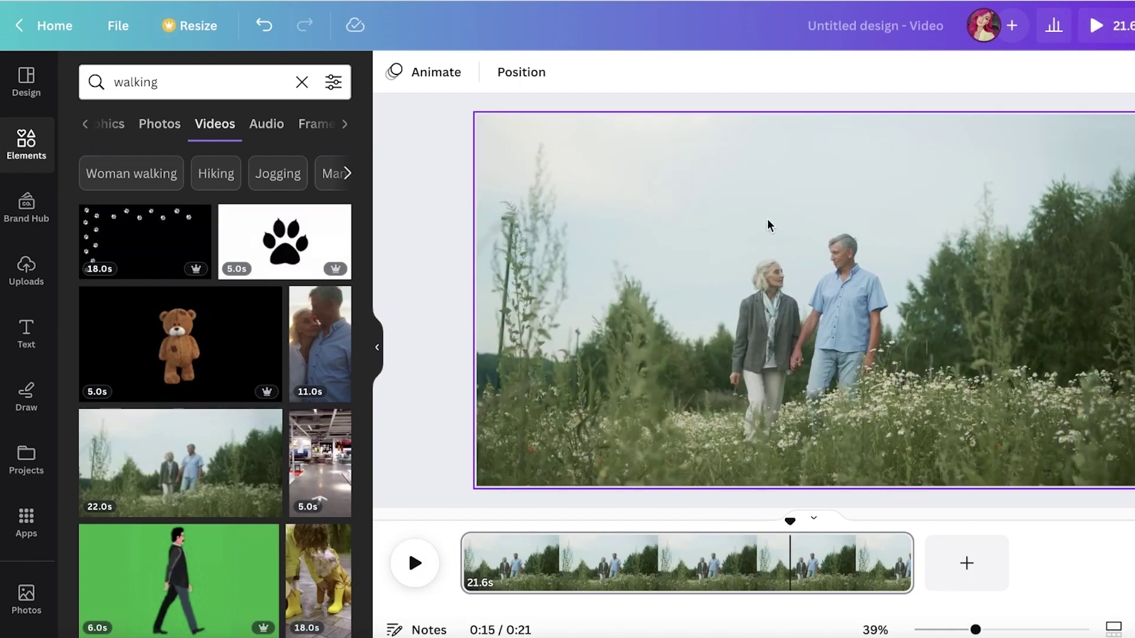
{"action": "left_click", "coordinate": [620, 242]}
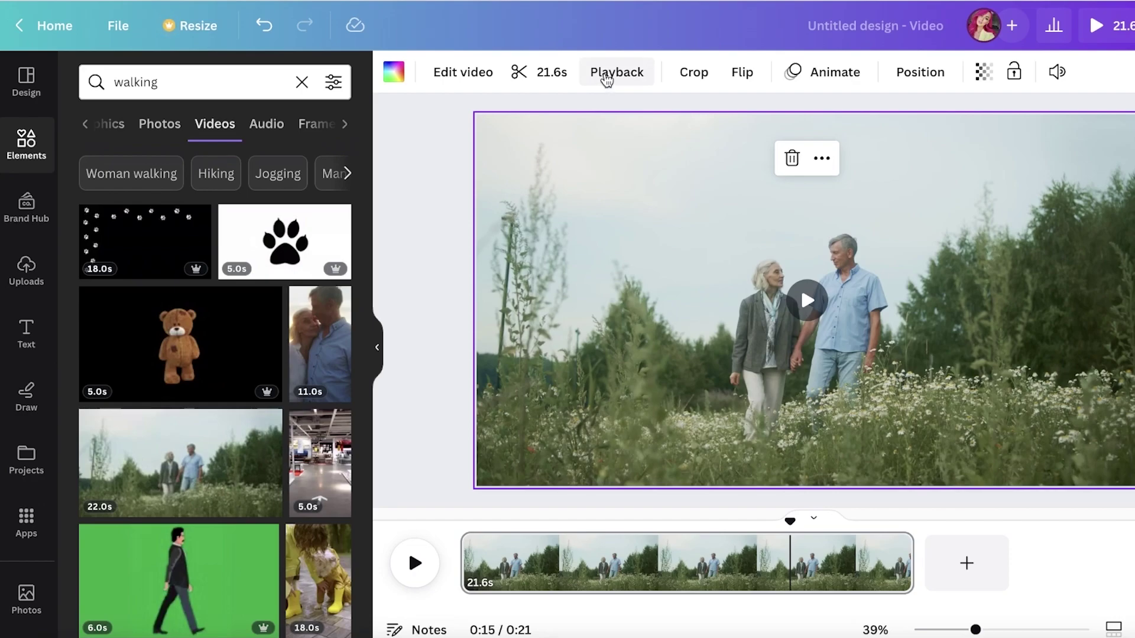
Step: Set the walking clip's Video speed to 2x, after trying 0.25 and 1
{"action": "left_click", "coordinate": [607, 80]}
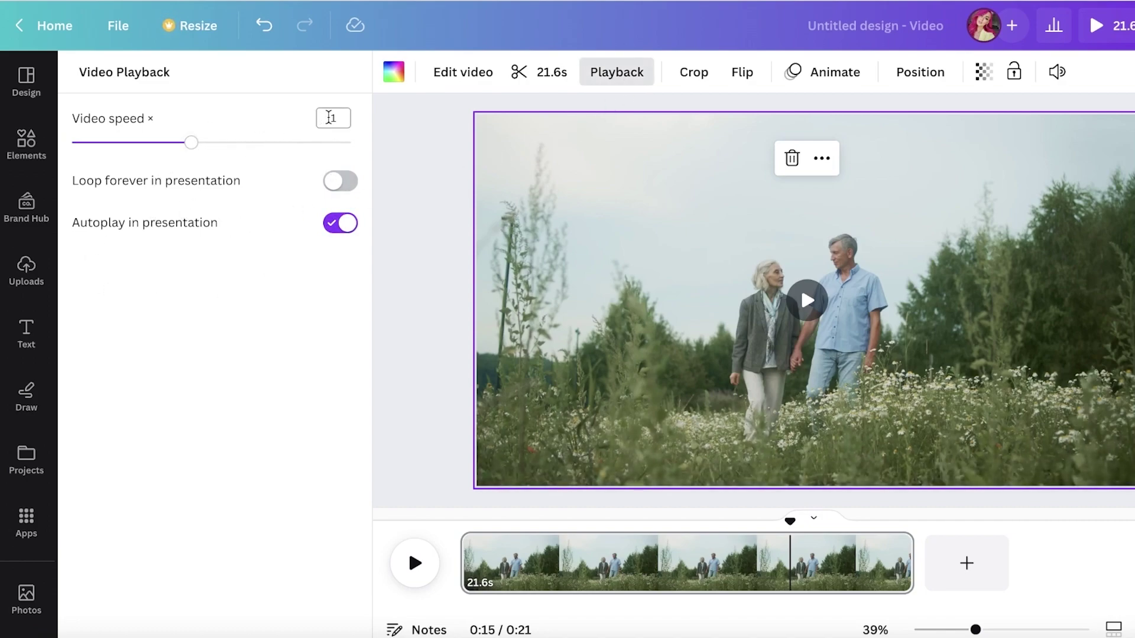
{"action": "left_click_drag", "start_coordinate": [195, 145], "coordinate": [365, 144]}
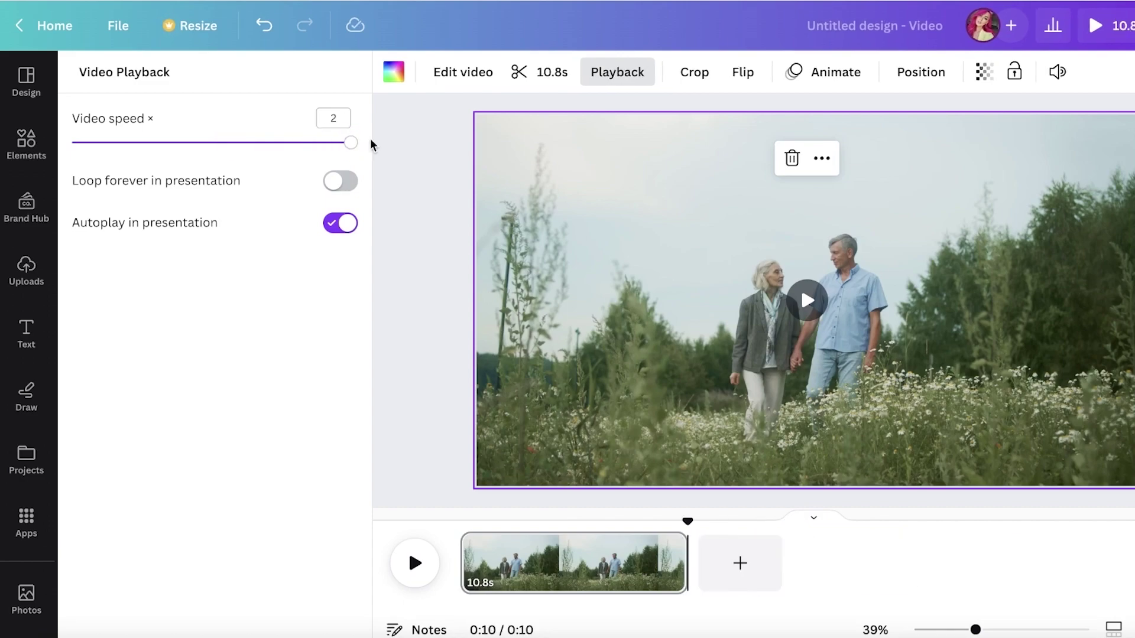
{"action": "double_click", "coordinate": [340, 114]}
{"action": "mouse_move", "coordinate": [350, 142]}
{"action": "left_mouse_down"}
{"action": "mouse_move", "coordinate": [74, 147]}
{"action": "mouse_move", "coordinate": [344, 137]}
{"action": "left_mouse_up"}
{"action": "left_click_drag", "start_coordinate": [353, 143], "coordinate": [71, 145]}
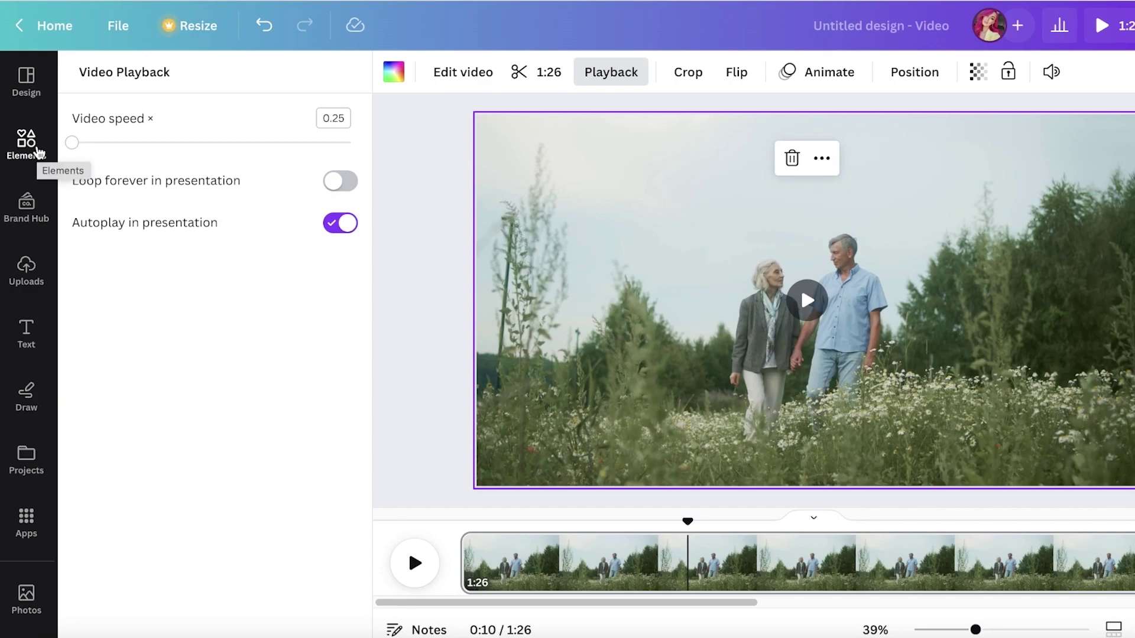
{"action": "left_click_drag", "start_coordinate": [73, 144], "coordinate": [354, 144]}
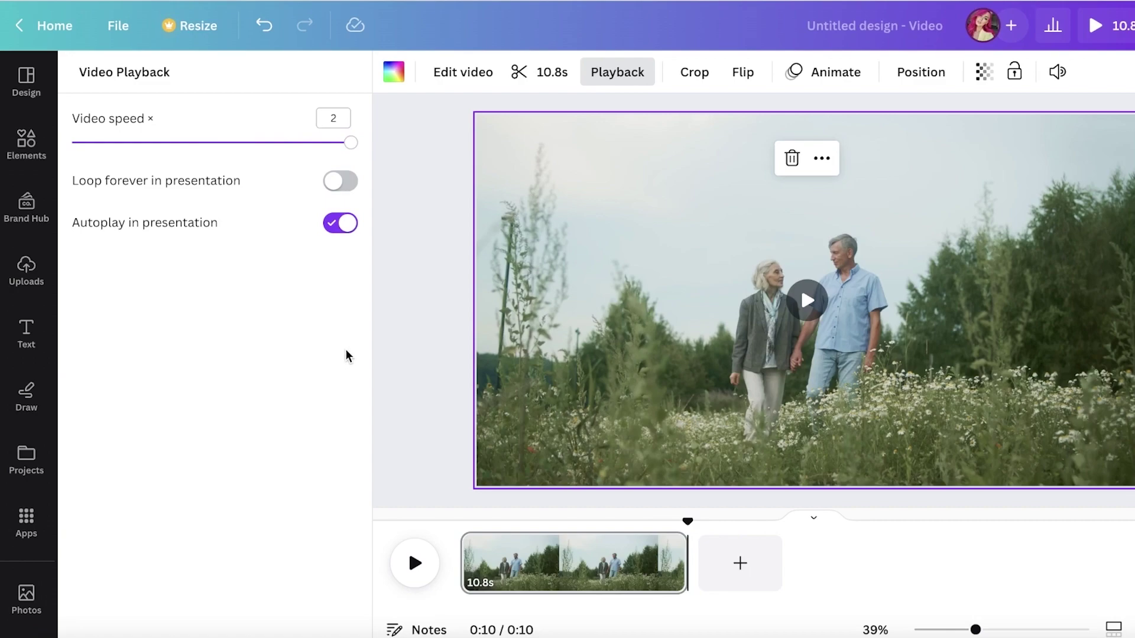
{"action": "left_click", "coordinate": [389, 337]}
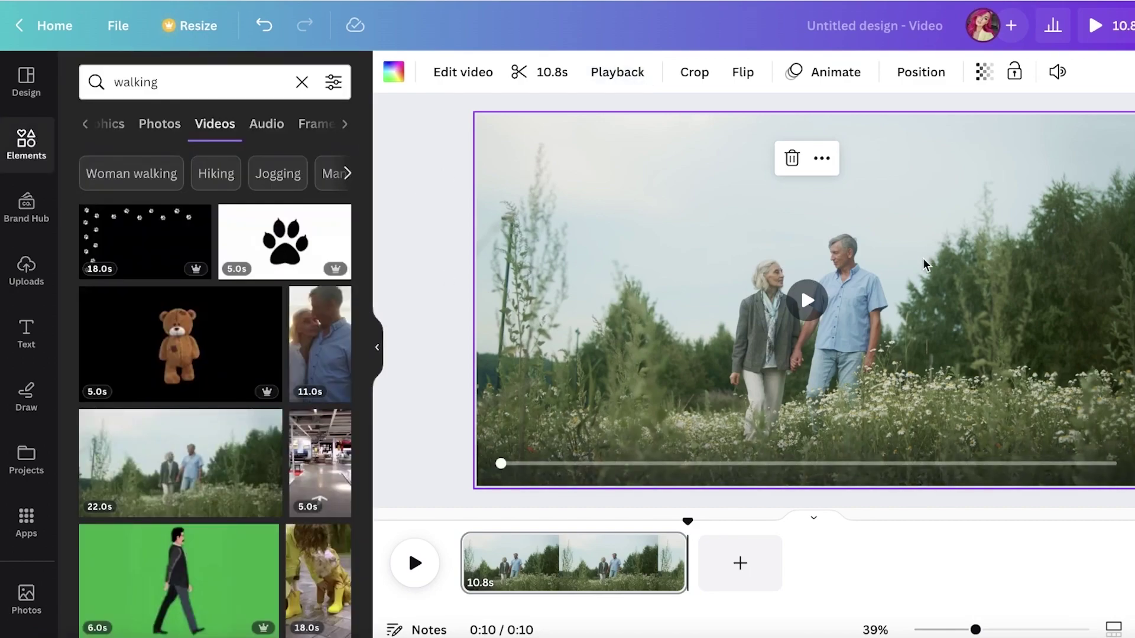
Step: Play the sped-up 10.8-second clip, then reselect it
{"action": "left_click", "coordinate": [797, 302]}
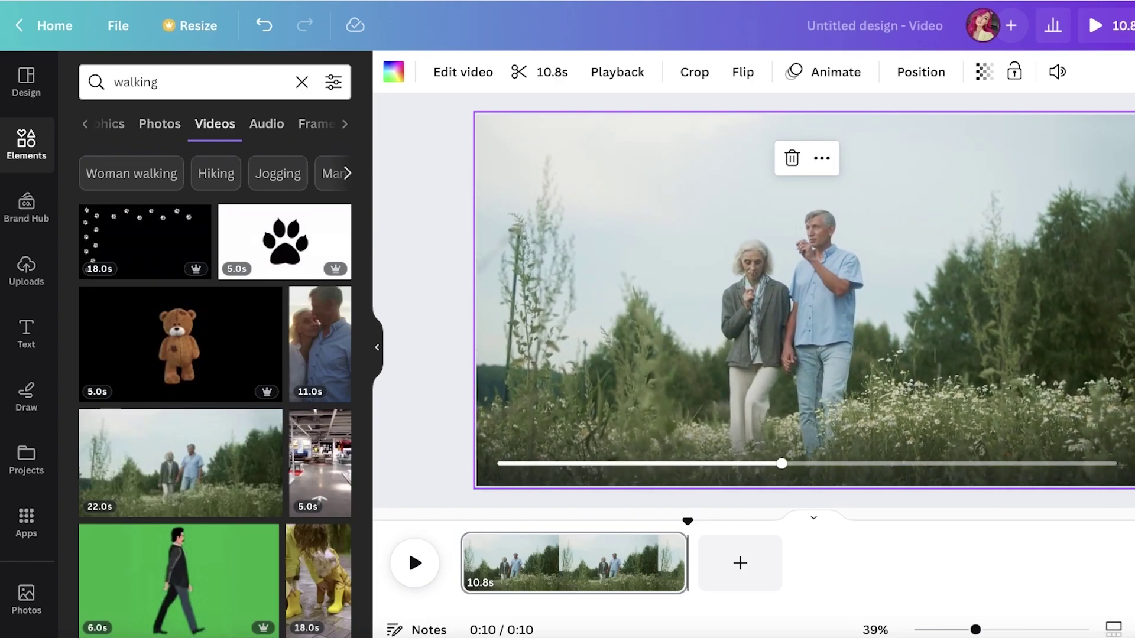
{"action": "key", "text": "Escape"}
{"action": "left_click", "coordinate": [771, 263]}
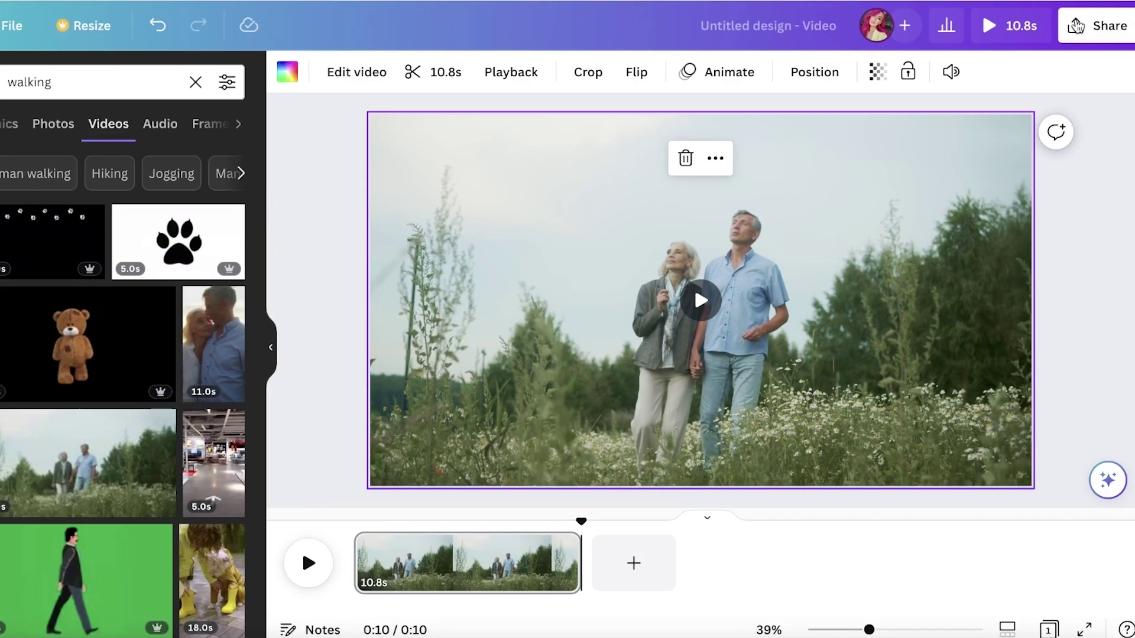
Step: Download the design as an MP4 Video at 1080p
{"action": "left_click", "coordinate": [1074, 25]}
{"action": "left_click", "coordinate": [863, 467]}
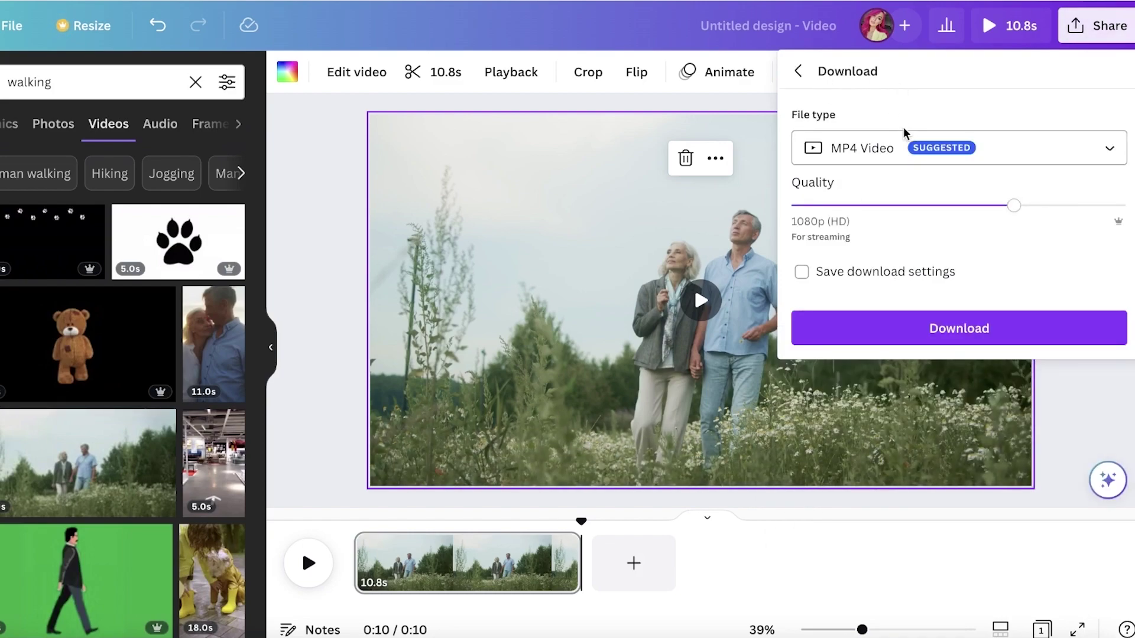
{"action": "left_click", "coordinate": [892, 334]}
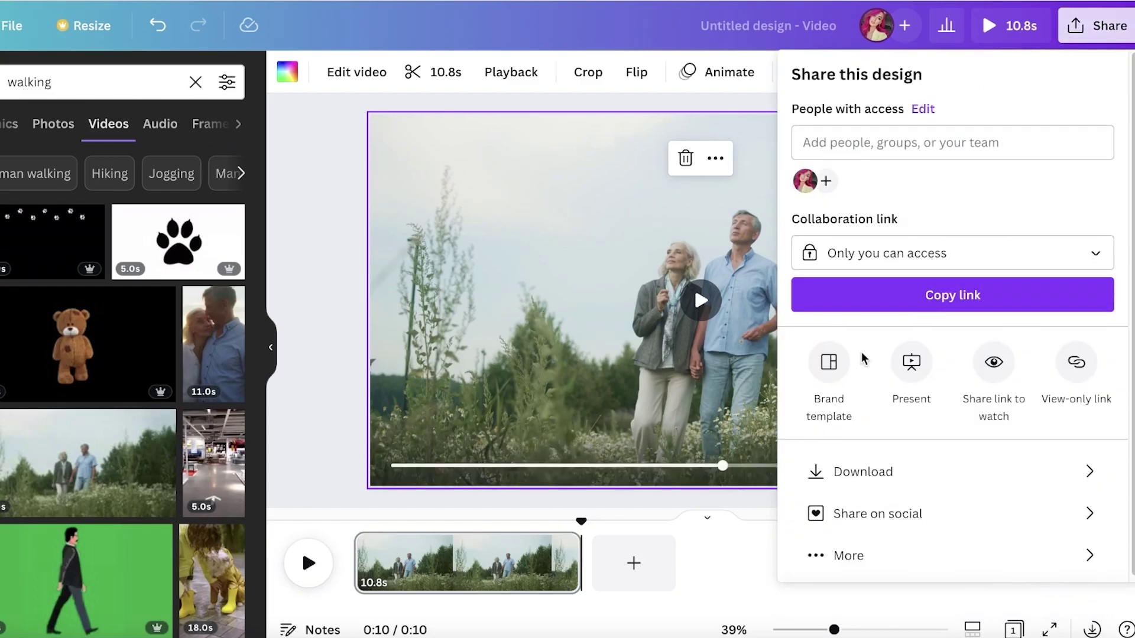
Step: Dismiss the download panels, confirm the export under Share, and add a blank 5-second page
{"action": "left_click", "coordinate": [868, 473]}
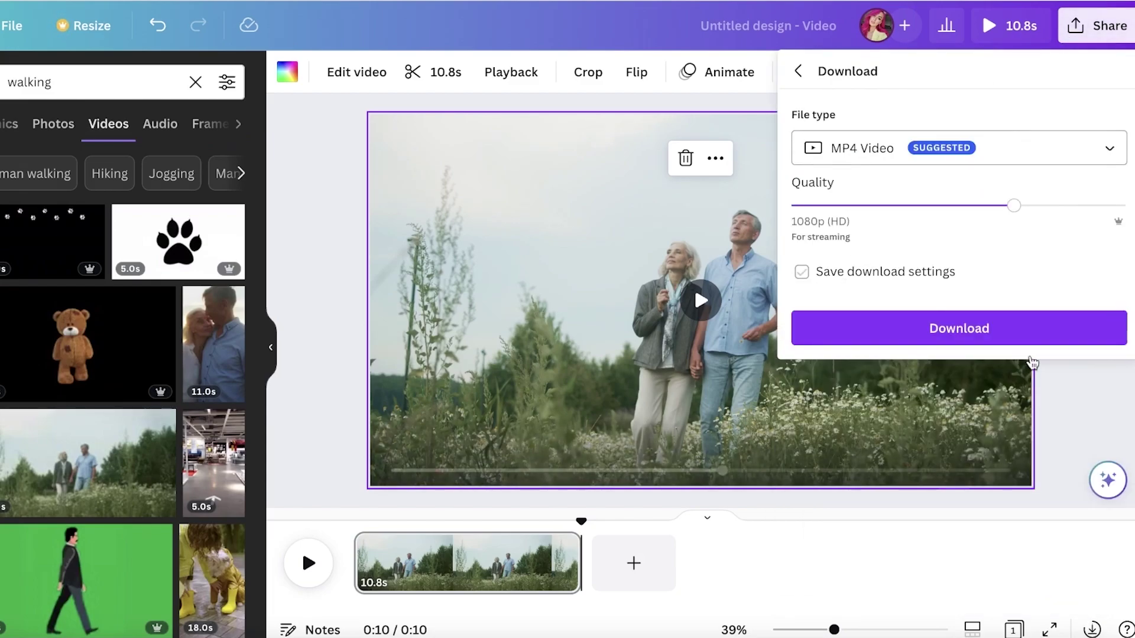
{"action": "key", "text": "Escape"}
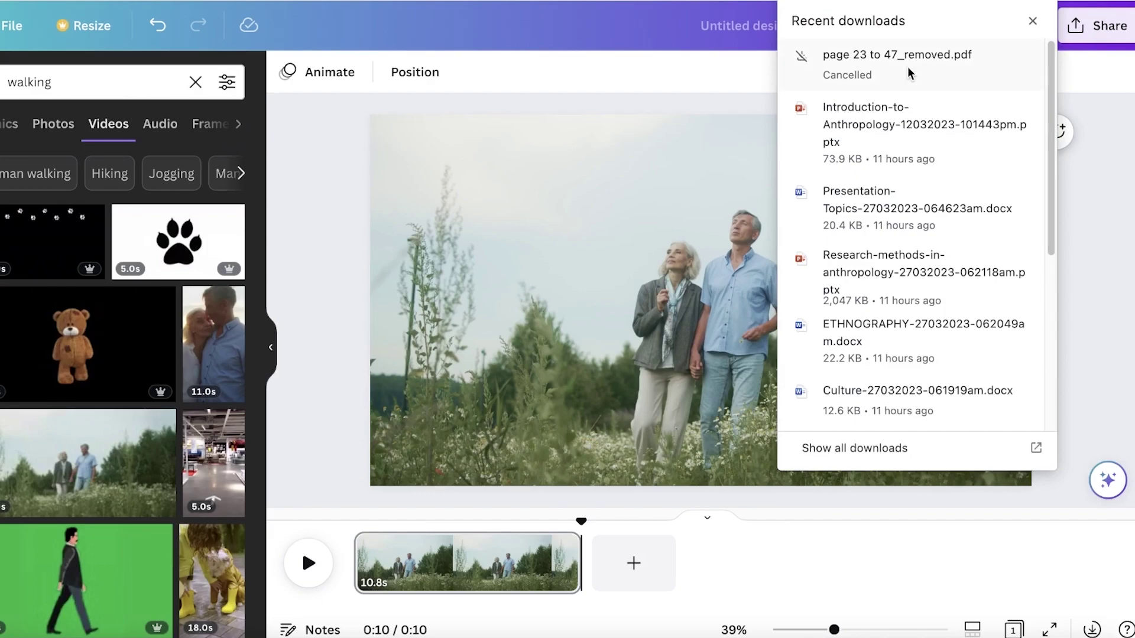
{"action": "left_click", "coordinate": [1009, 35]}
{"action": "left_click", "coordinate": [1124, 156]}
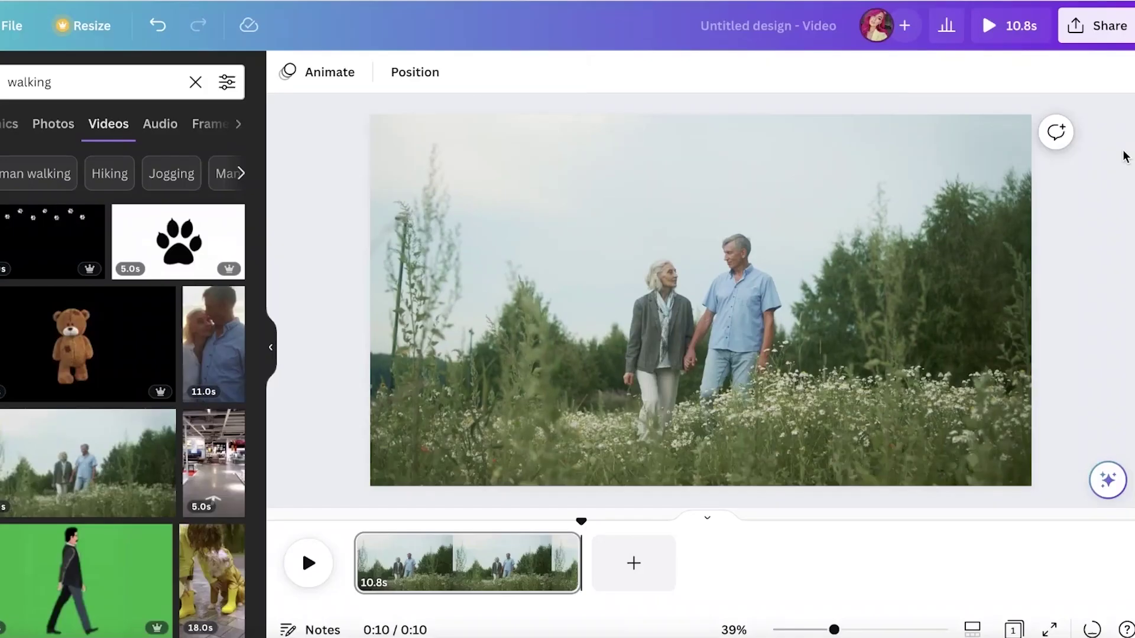
{"action": "left_click", "coordinate": [1079, 33]}
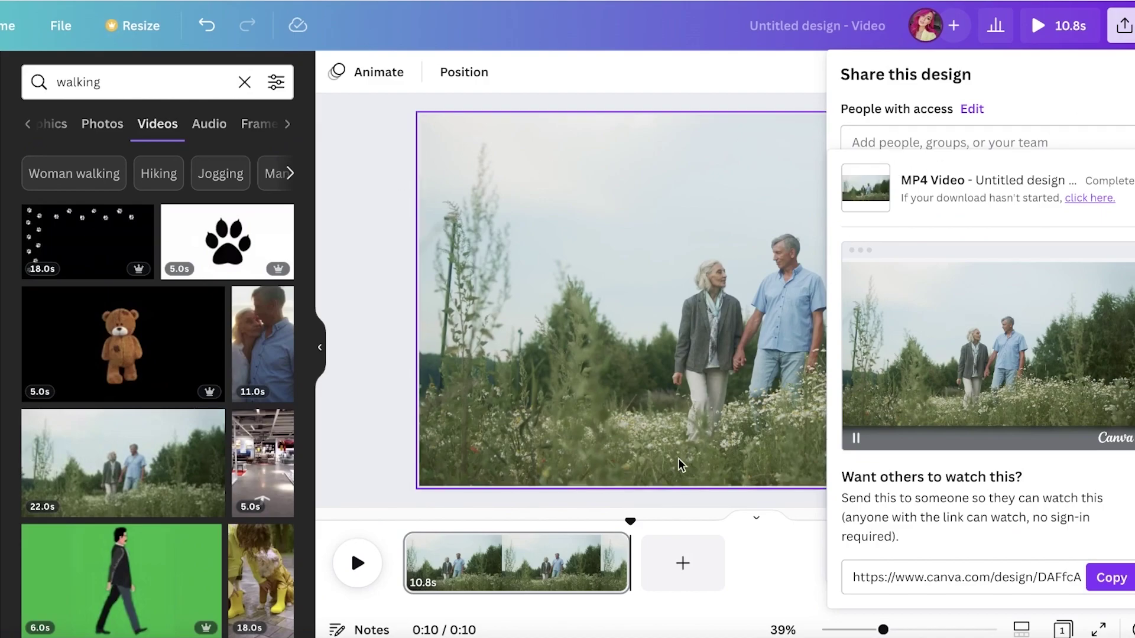
{"action": "left_click", "coordinate": [682, 563]}
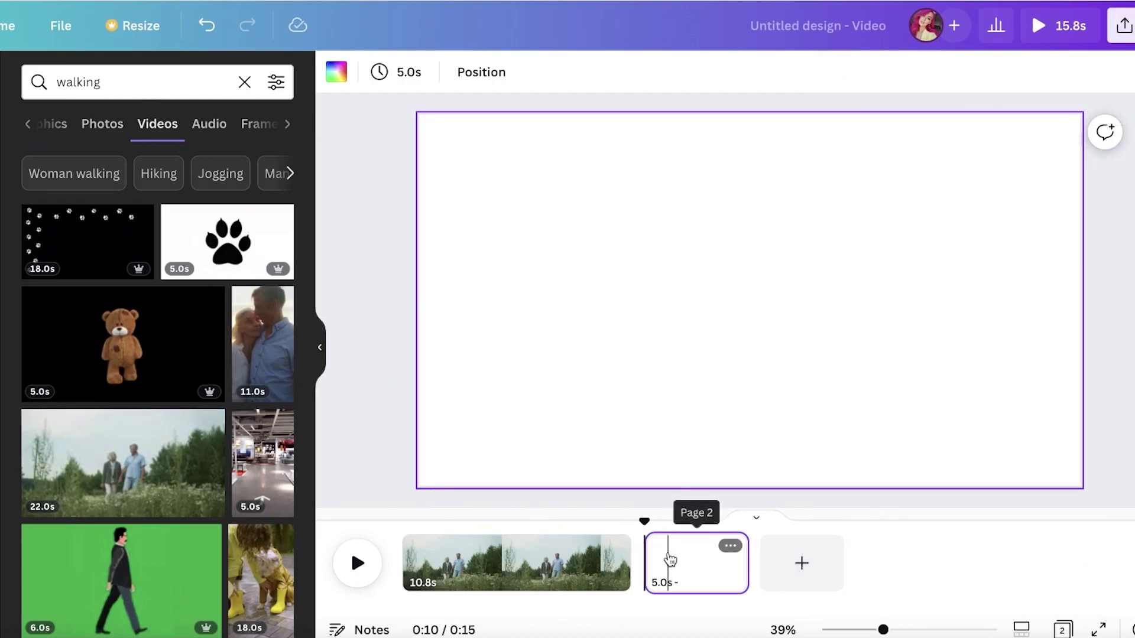
Step: Delete the original walking-couple clip and upload the exported walking MP4 from the computer
{"action": "left_click", "coordinate": [584, 576]}
{"action": "key", "text": "Delete"}
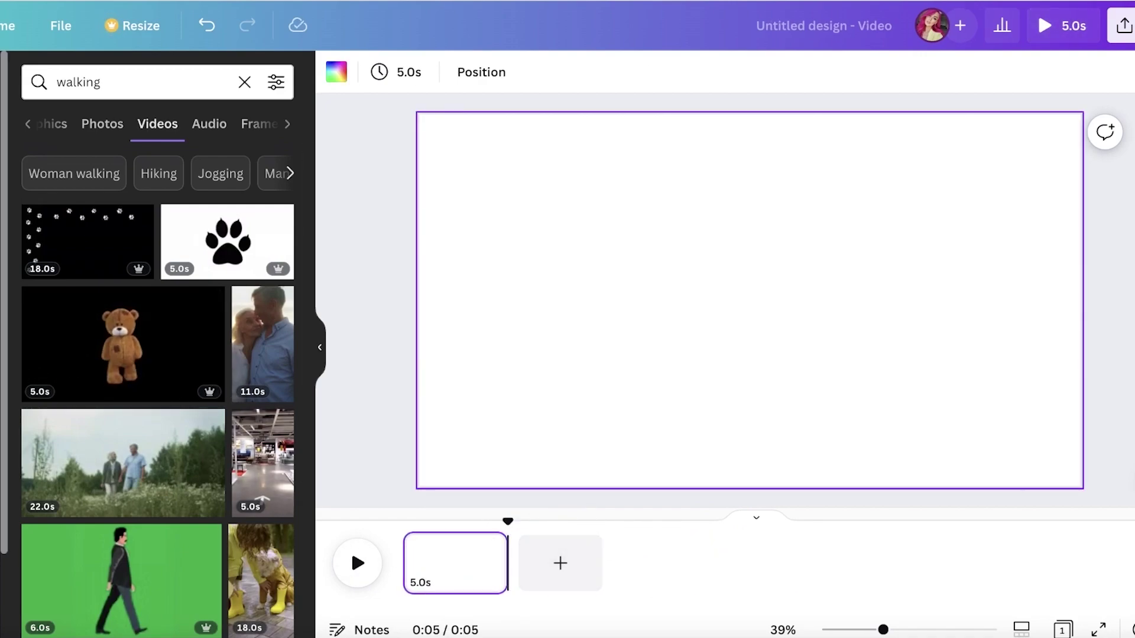
{"action": "left_click", "coordinate": [0, 272]}
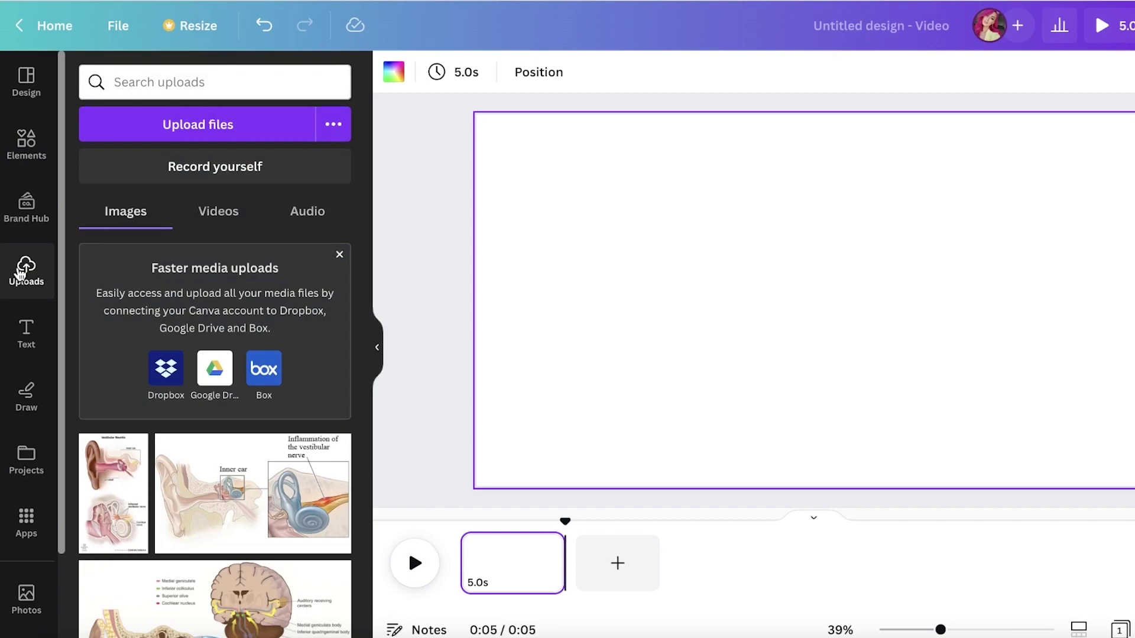
{"action": "left_click", "coordinate": [181, 141]}
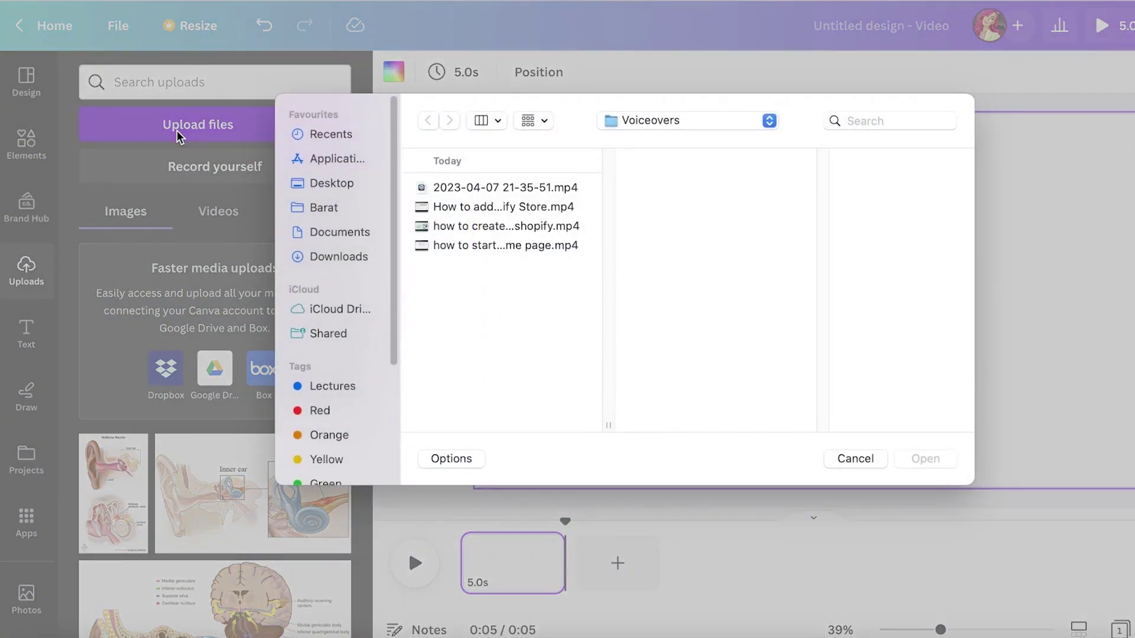
{"action": "left_click", "coordinate": [327, 260]}
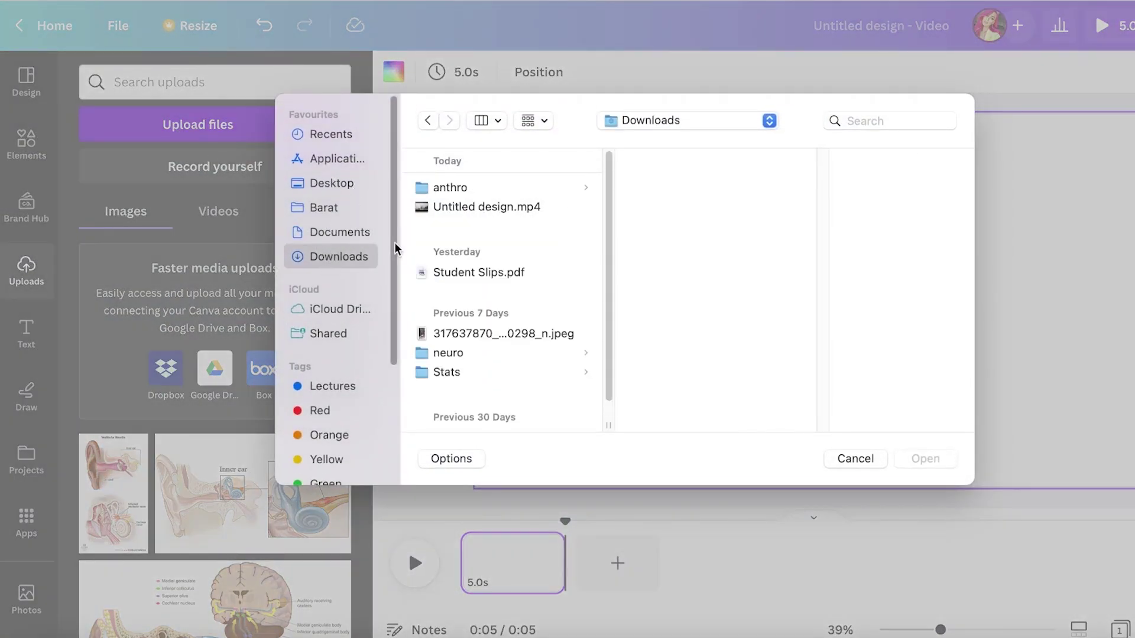
{"action": "scroll", "coordinate": [479, 275], "scroll_direction": "down", "scroll_amount": 2}
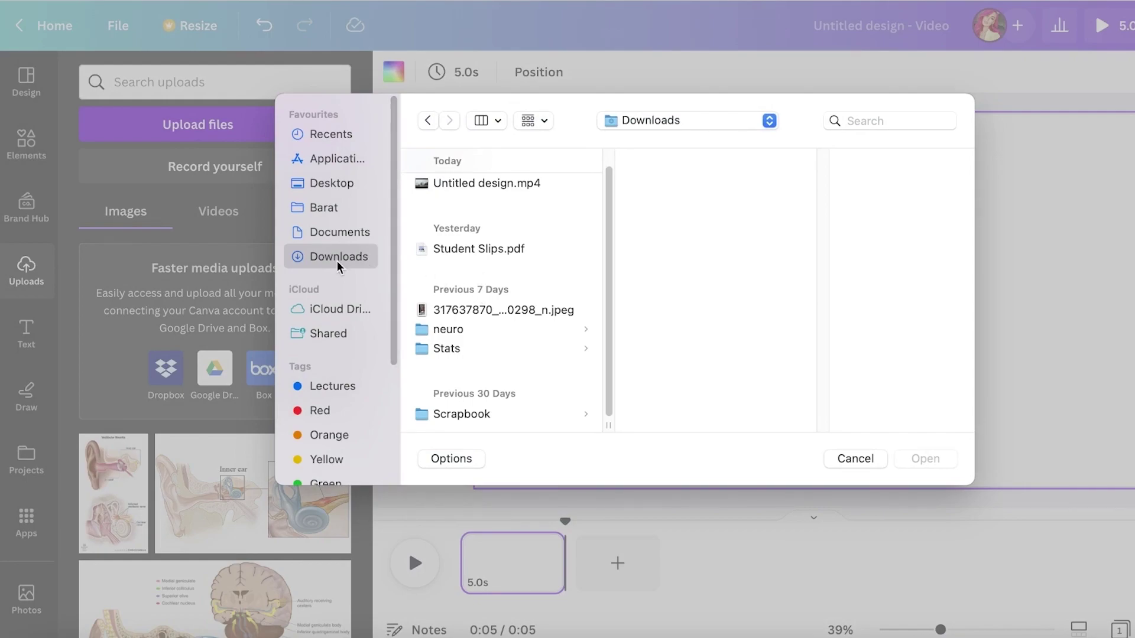
{"action": "left_click", "coordinate": [337, 241]}
{"action": "left_click", "coordinate": [326, 207]}
{"action": "left_click", "coordinate": [327, 182]}
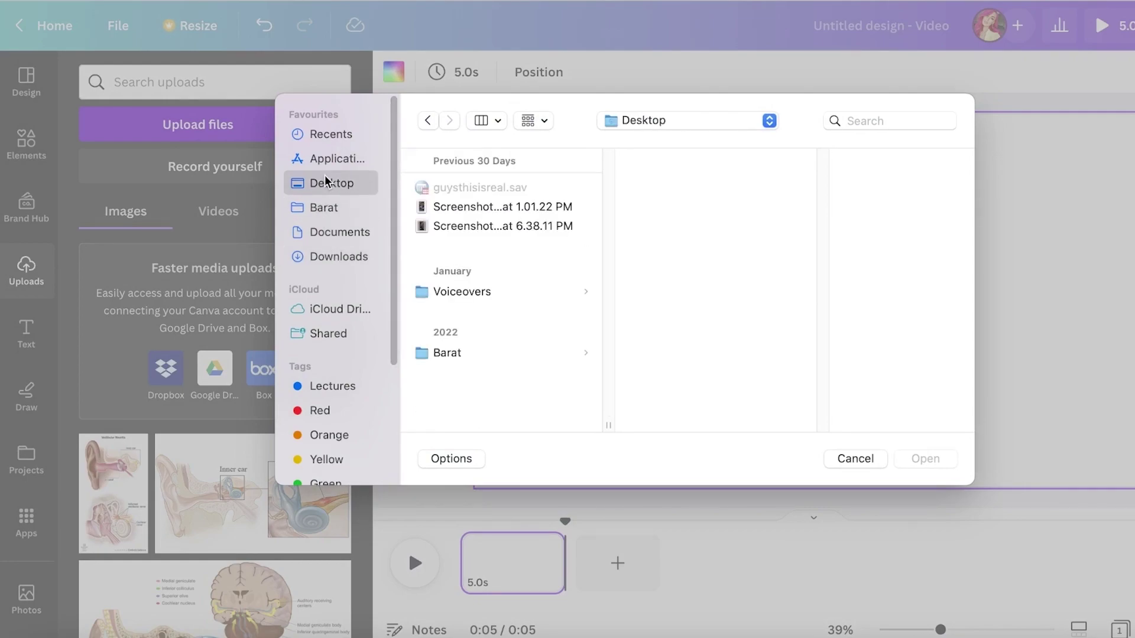
{"action": "left_click", "coordinate": [416, 291]}
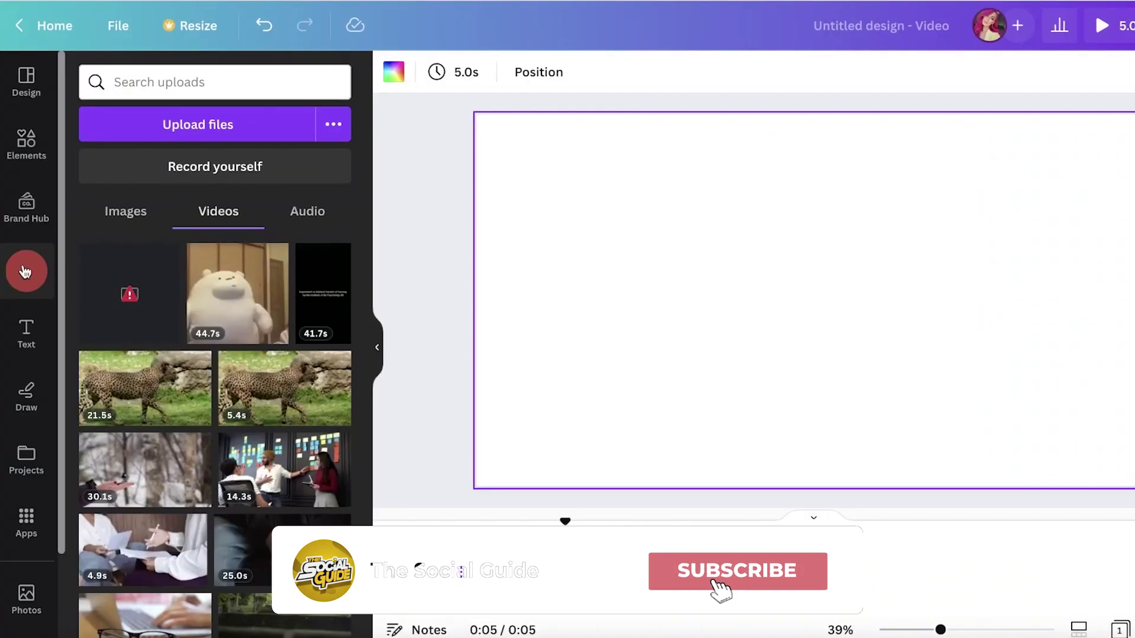
{"action": "mouse_move", "coordinate": [152, 260]}
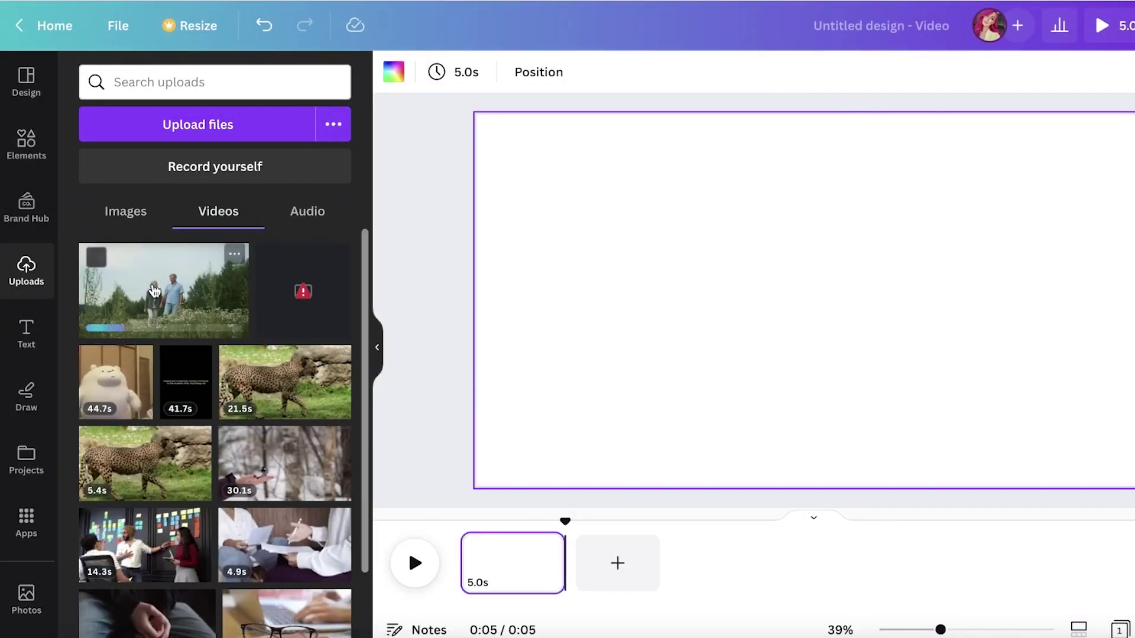
Step: Place the uploaded walking video, enlarge it, set its speed to 2x (5.4 s), and play it
{"action": "left_click", "coordinate": [154, 291]}
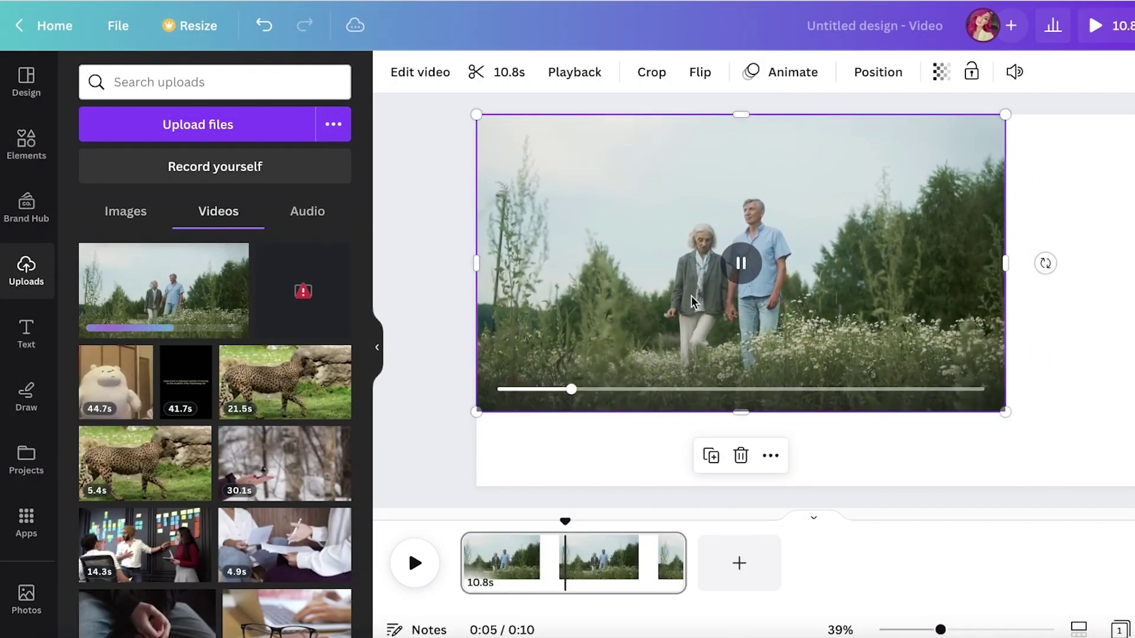
{"action": "left_click_drag", "start_coordinate": [1004, 412], "coordinate": [1132, 496]}
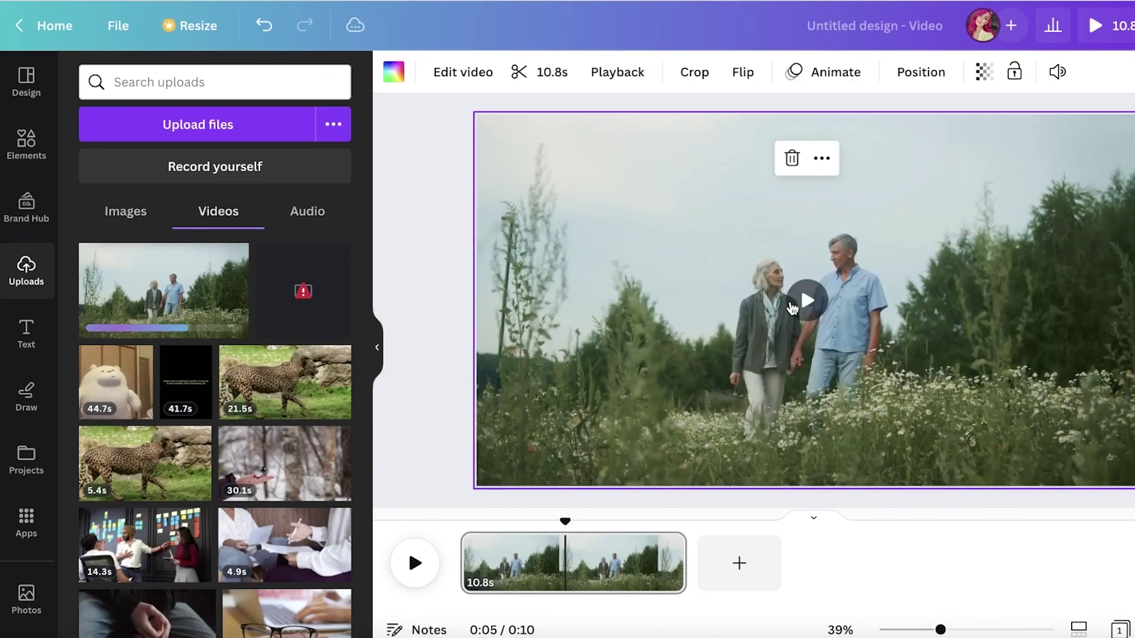
{"action": "left_click", "coordinate": [618, 77]}
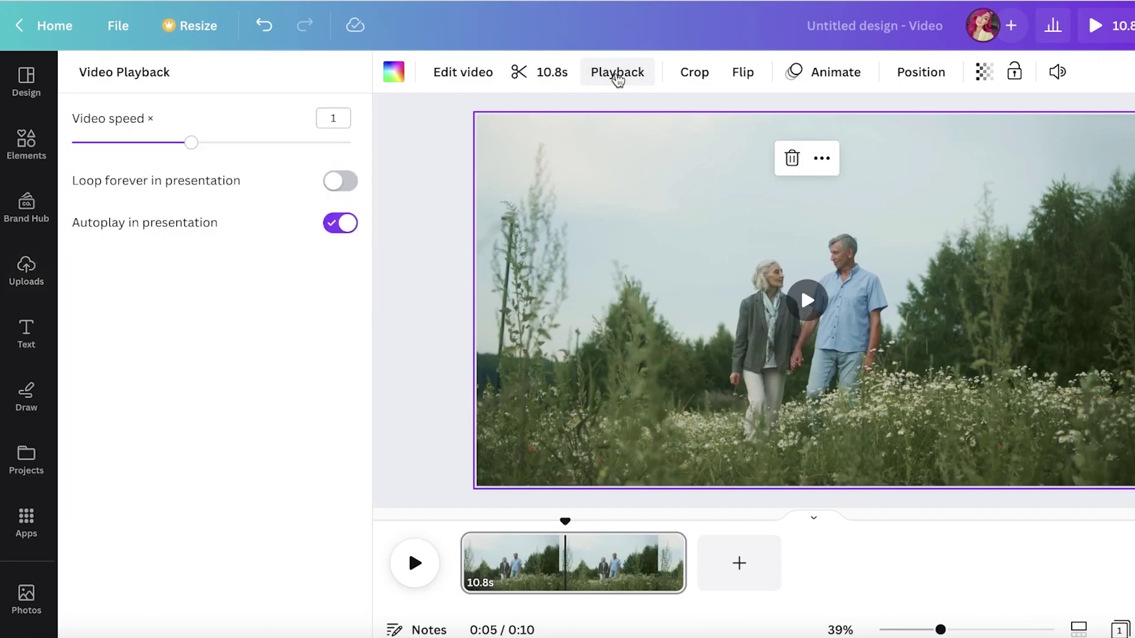
{"action": "left_click_drag", "start_coordinate": [185, 152], "coordinate": [426, 154]}
{"action": "left_click", "coordinate": [808, 298]}
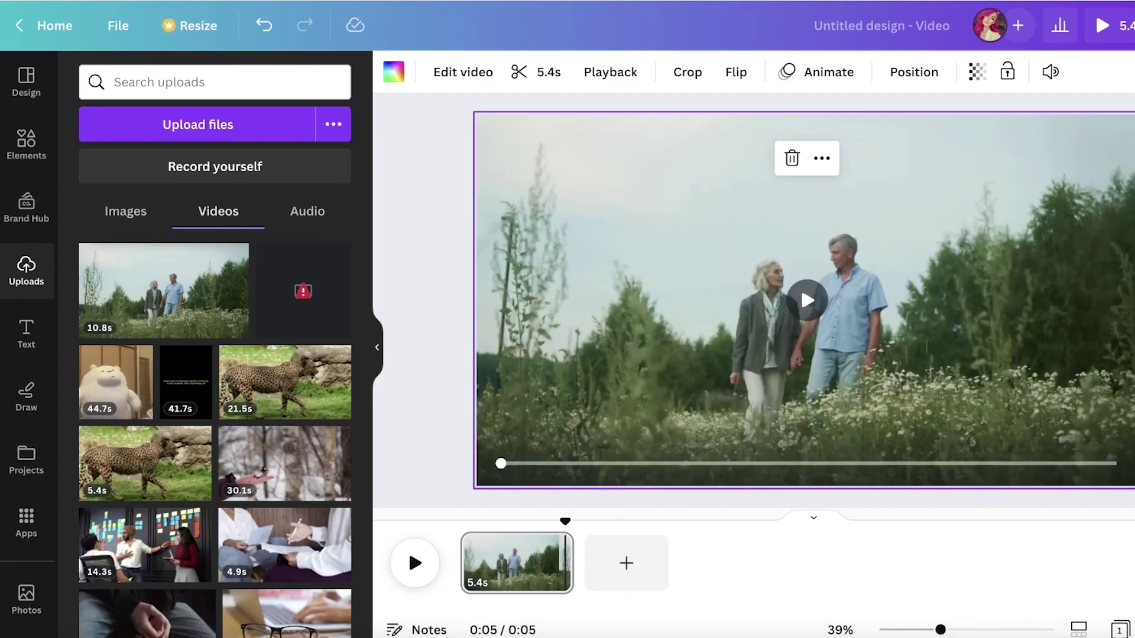
{"action": "key", "text": "Escape"}
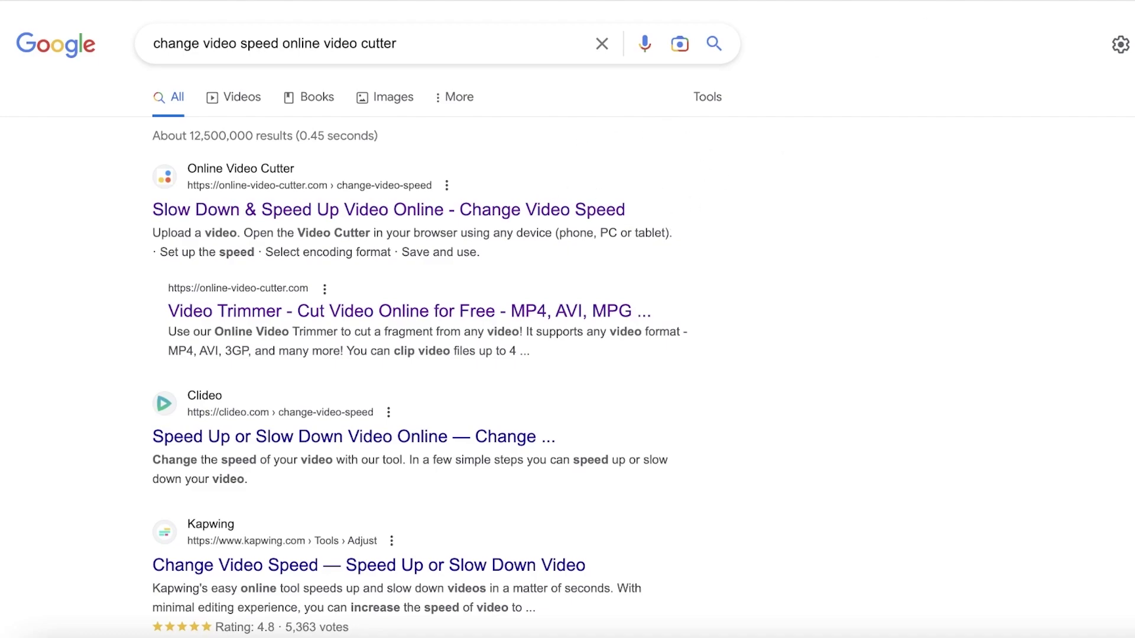
Step: Load Untitled design.mp4 into the online Change Video Speed tool
{"action": "left_click", "coordinate": [467, 212]}
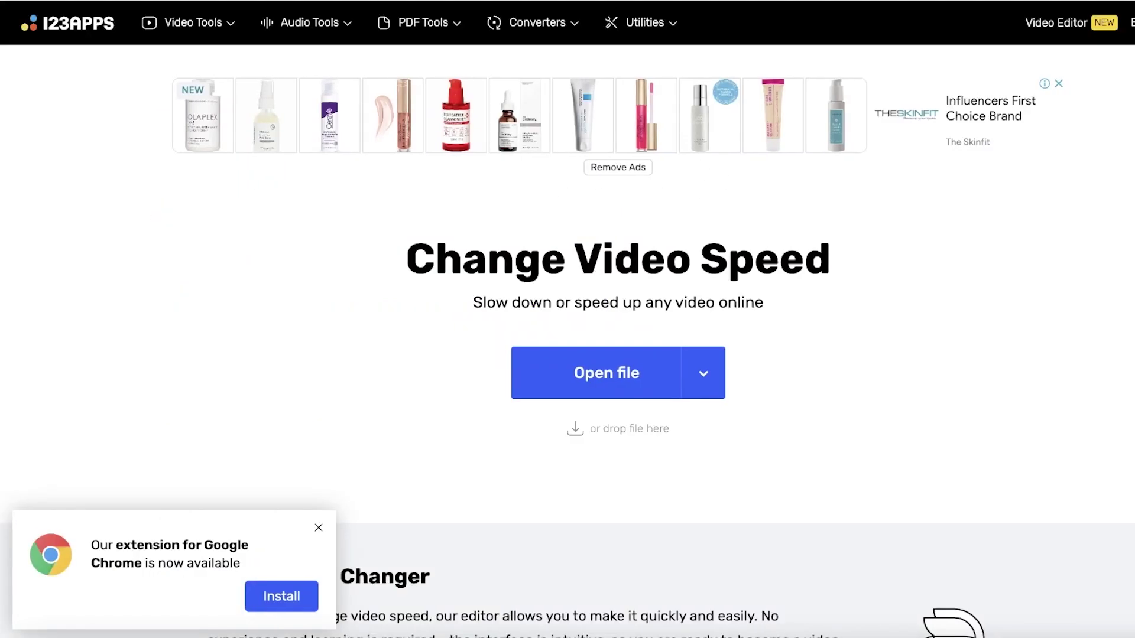
{"action": "left_click", "coordinate": [526, 383]}
{"action": "left_click", "coordinate": [381, 203]}
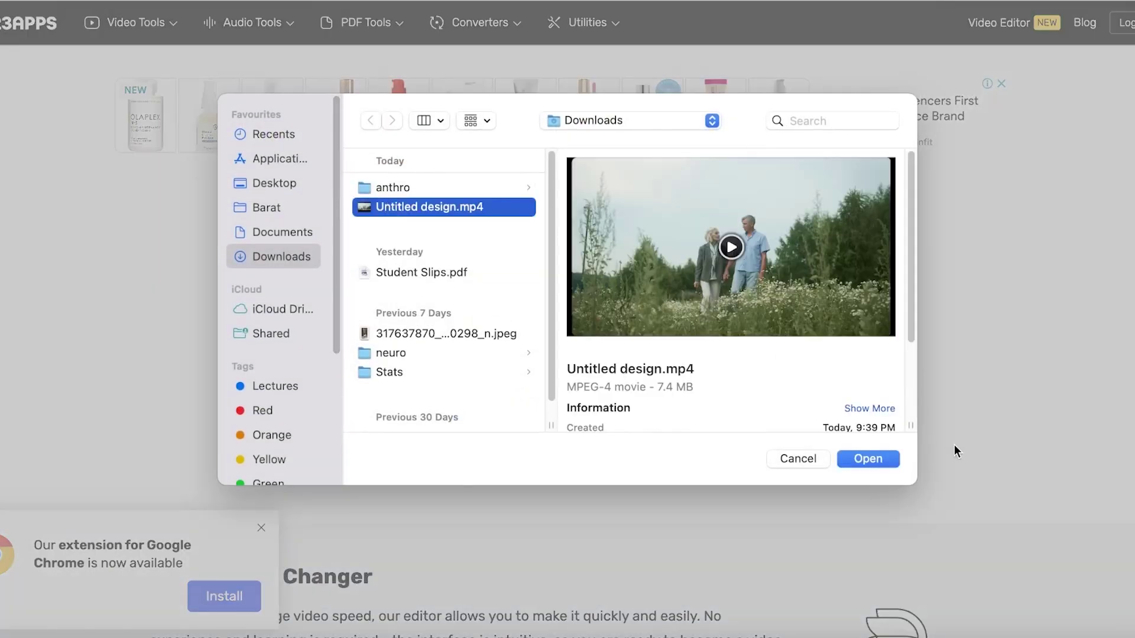
{"action": "left_click", "coordinate": [886, 455]}
{"action": "scroll", "coordinate": [590, 386], "scroll_direction": "down", "scroll_amount": 13}
{"action": "scroll", "coordinate": [555, 388], "scroll_direction": "up", "scroll_amount": 9}
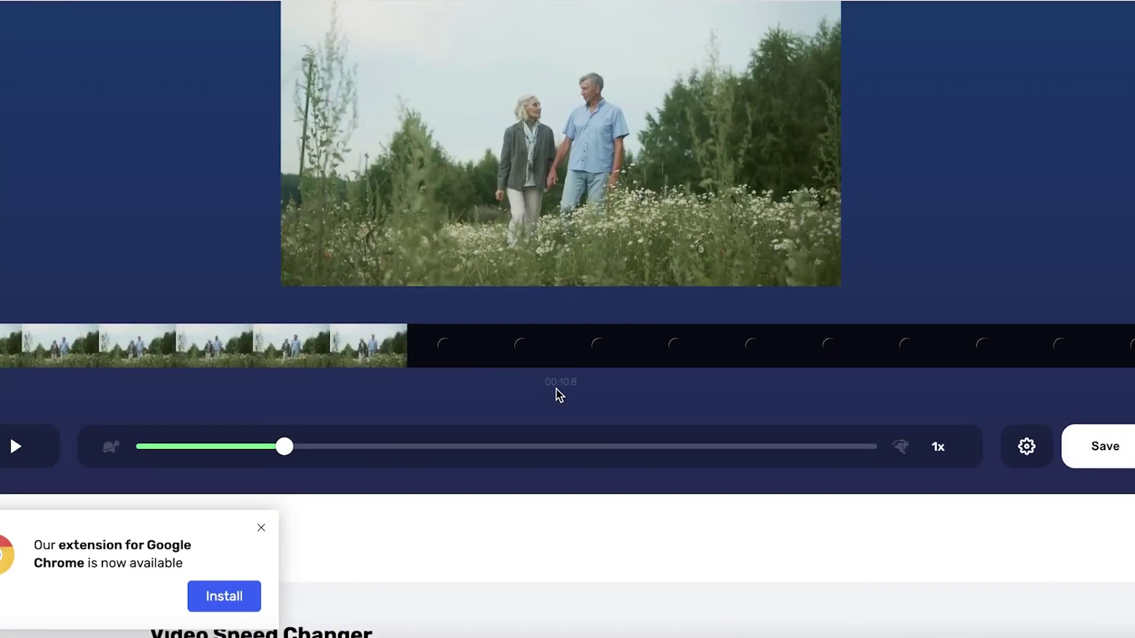
{"action": "scroll", "coordinate": [555, 388], "scroll_direction": "up", "scroll_amount": 5}
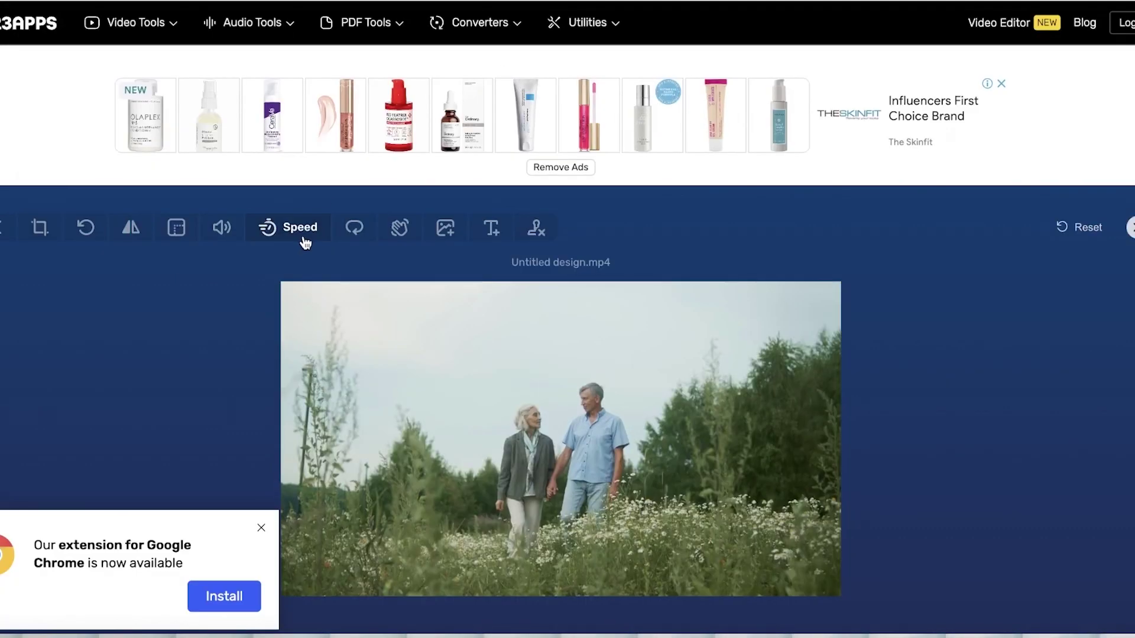
{"action": "scroll", "coordinate": [304, 241], "scroll_direction": "down", "scroll_amount": 3}
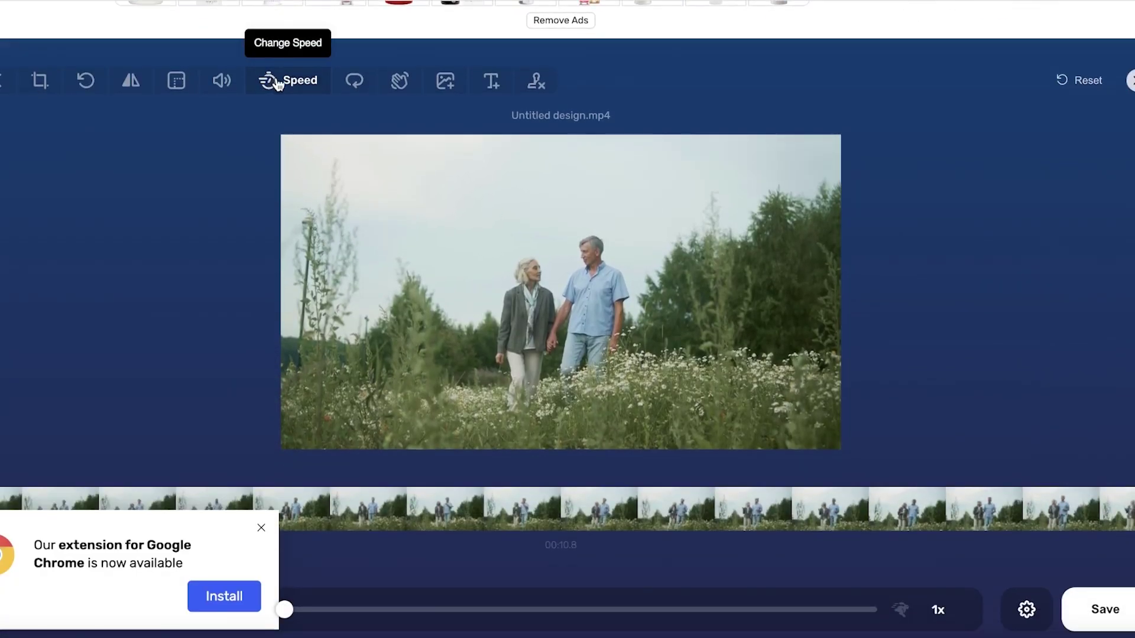
{"action": "scroll", "coordinate": [286, 529], "scroll_direction": "down", "scroll_amount": 1}
{"action": "left_click", "coordinate": [261, 527]}
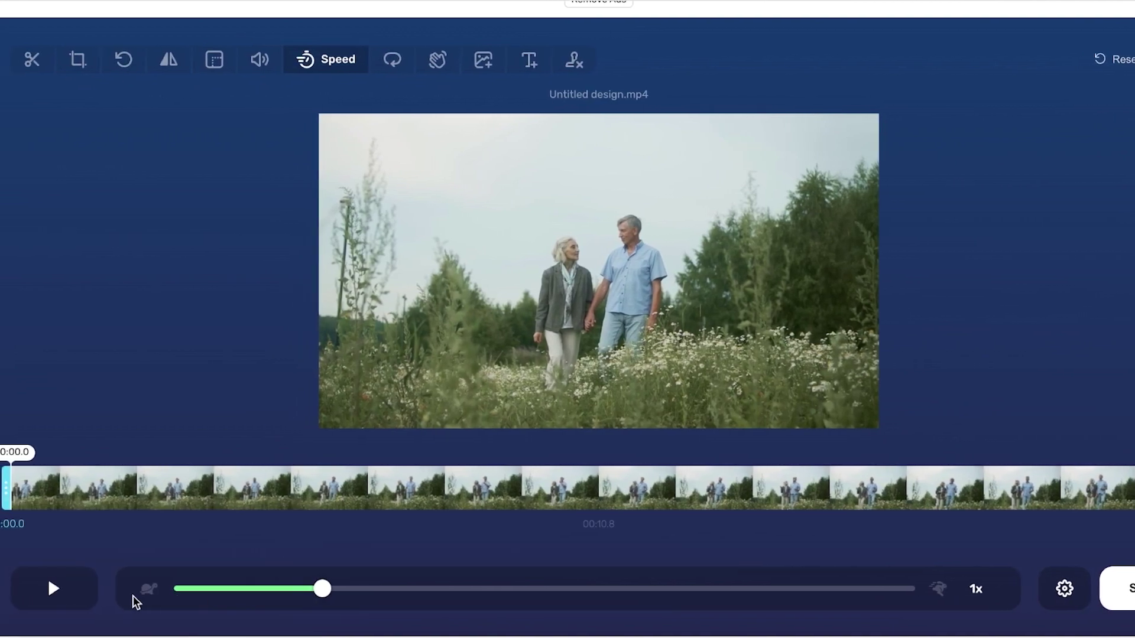
Step: Preview the clip at about 4x and 0.25x, then set its speed to about 1.71x
{"action": "left_click", "coordinate": [33, 600]}
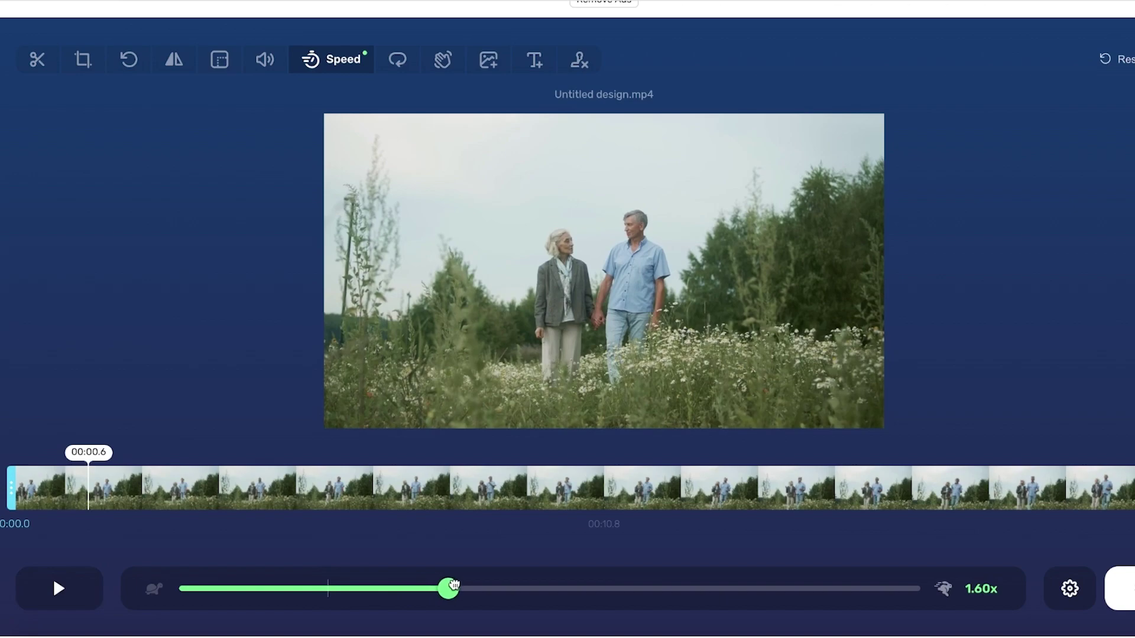
{"action": "left_click_drag", "start_coordinate": [716, 584], "coordinate": [913, 582]}
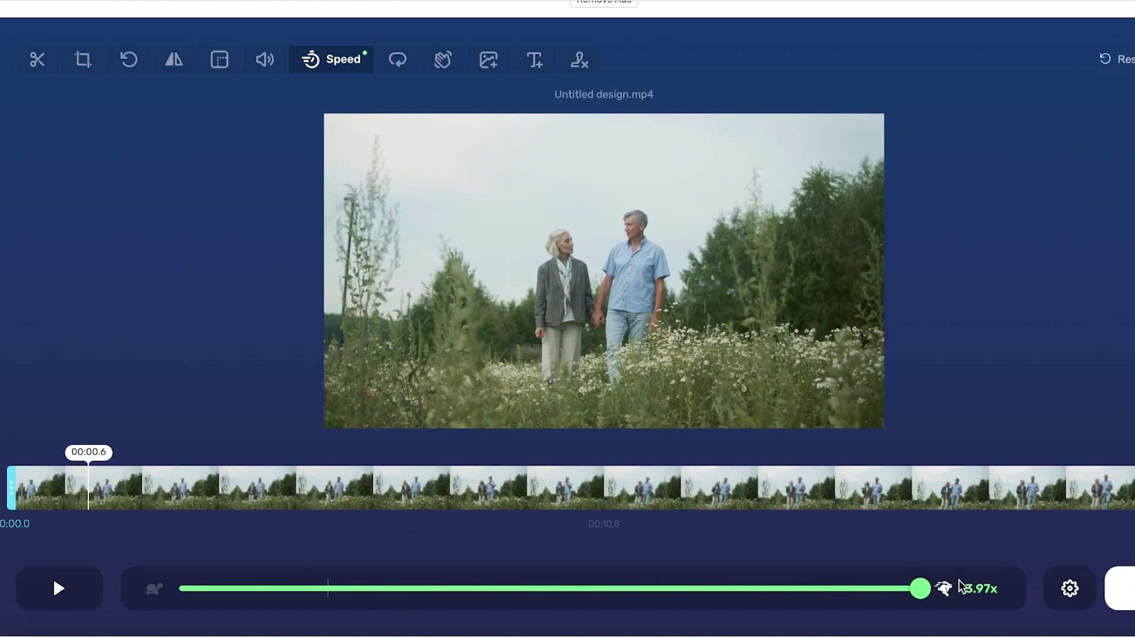
{"action": "left_click", "coordinate": [46, 587]}
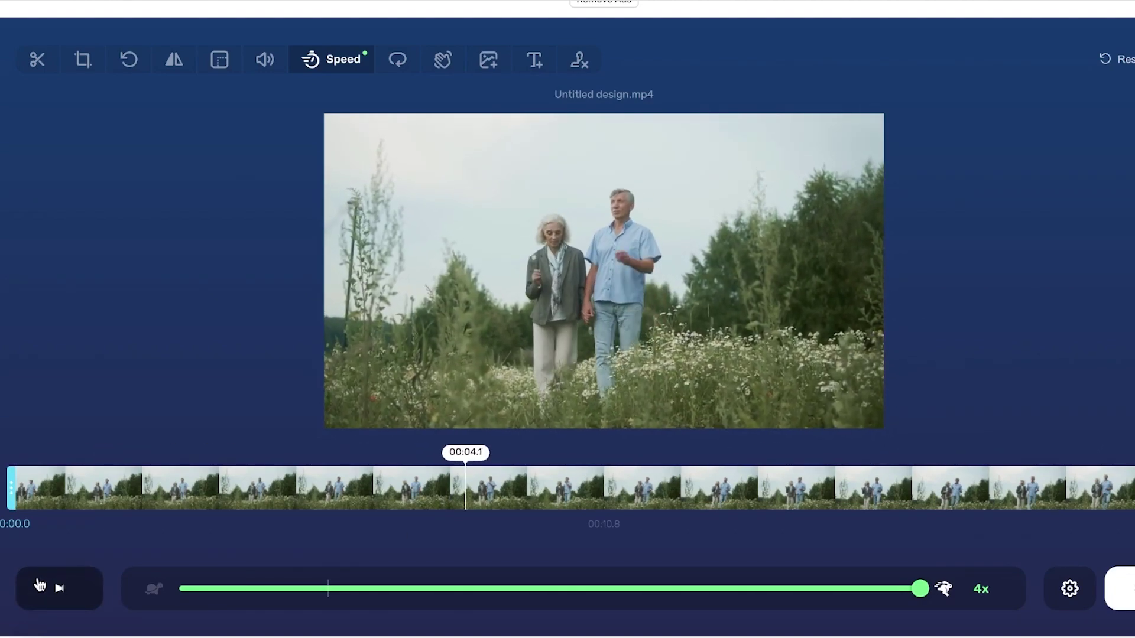
{"action": "left_click", "coordinate": [39, 586]}
{"action": "left_click_drag", "start_coordinate": [920, 588], "coordinate": [180, 588]}
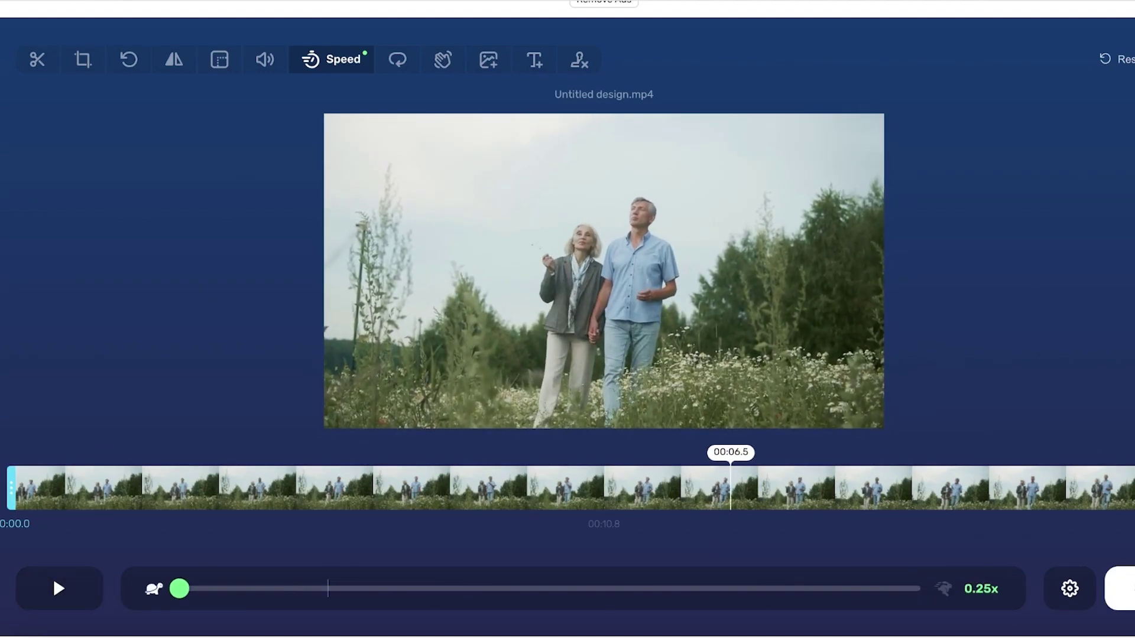
{"action": "left_click", "coordinate": [59, 589]}
{"action": "left_click", "coordinate": [59, 588]}
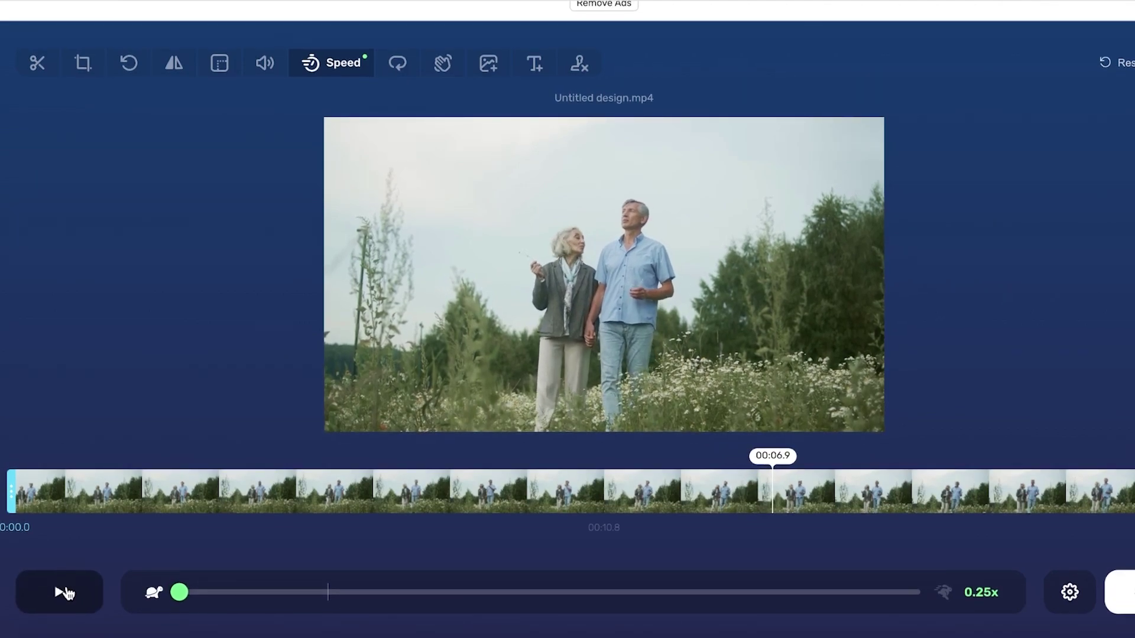
{"action": "left_click_drag", "start_coordinate": [287, 598], "coordinate": [476, 593]}
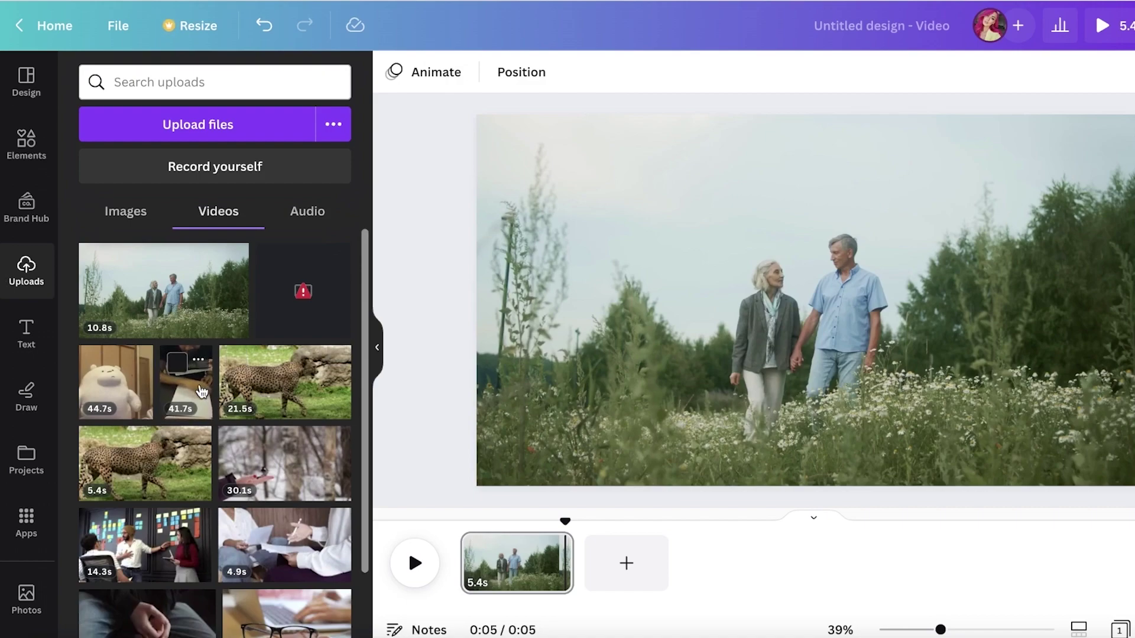
Step: Add the 21.5-second cheetah clip to the page, then delete it
{"action": "left_click", "coordinate": [285, 383]}
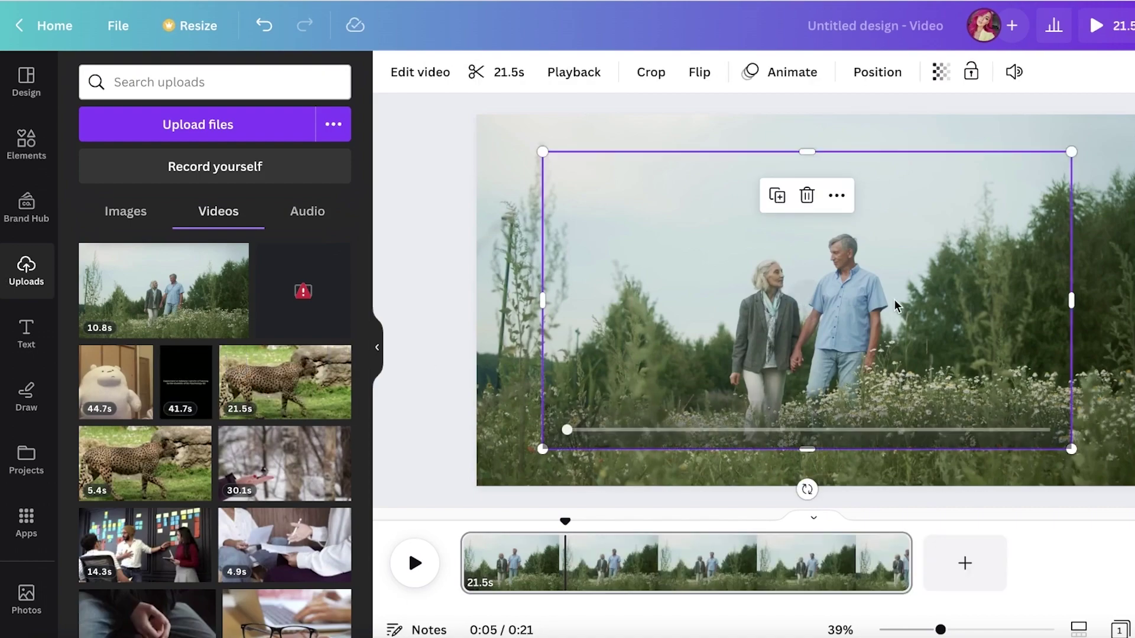
{"action": "left_click", "coordinate": [856, 318]}
{"action": "key", "text": "Delete"}
Step: Replace the 'walking' search in Elements with 'hi' and show video results
{"action": "left_click", "coordinate": [26, 145]}
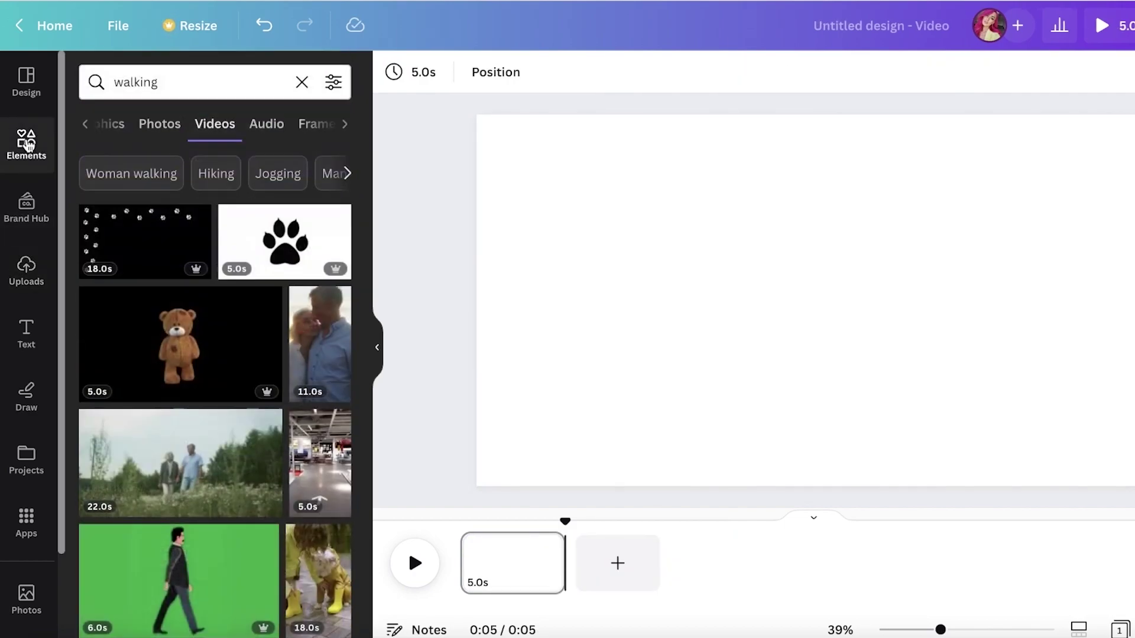
{"action": "left_click", "coordinate": [275, 72]}
{"action": "left_click", "coordinate": [297, 80]}
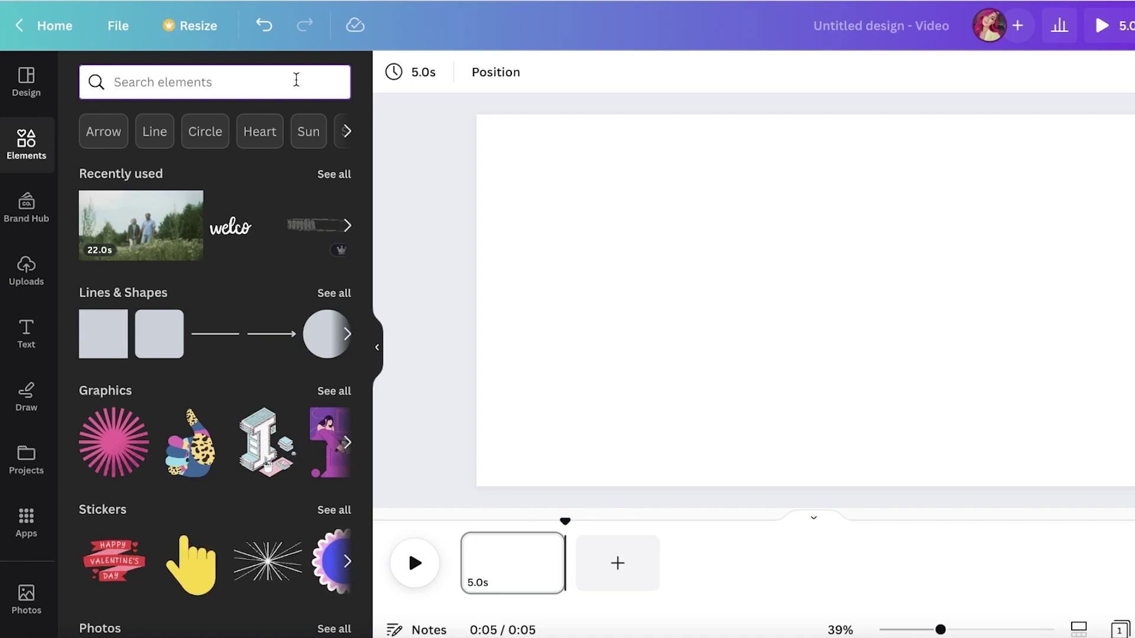
{"action": "type", "text": "hi"}
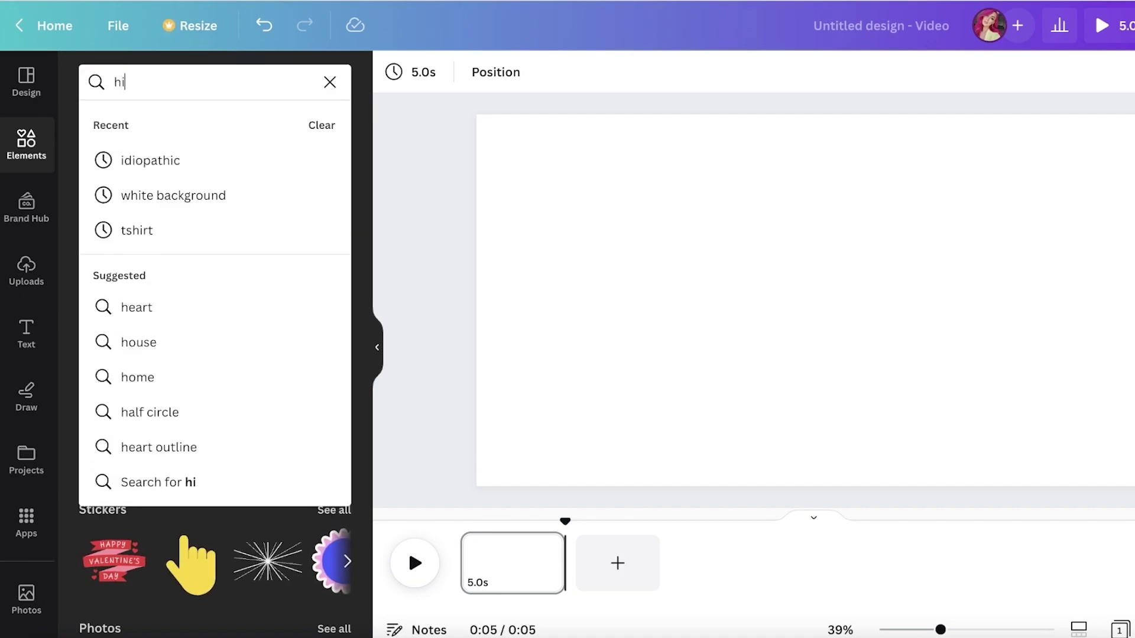
{"action": "key", "text": "Return"}
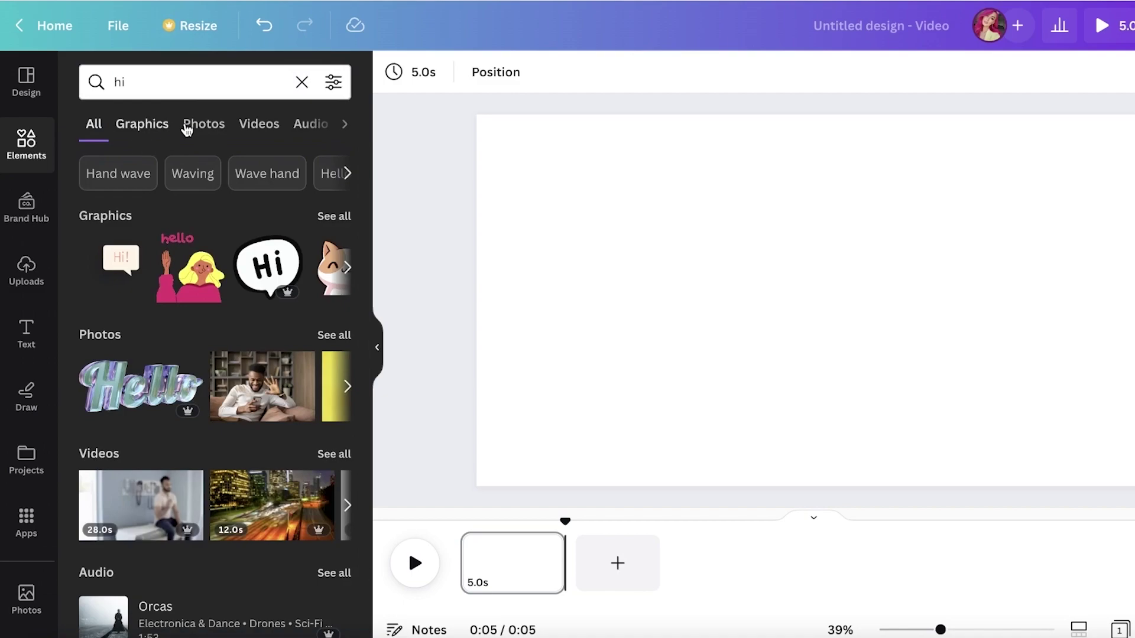
{"action": "left_click", "coordinate": [247, 126]}
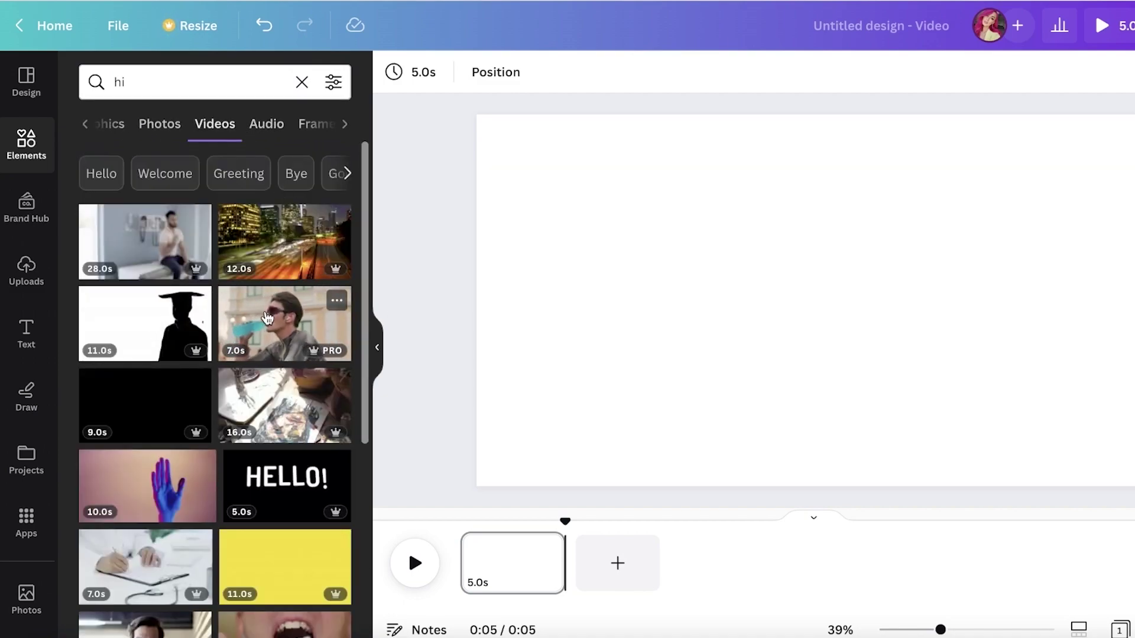
{"action": "left_click", "coordinate": [159, 490]}
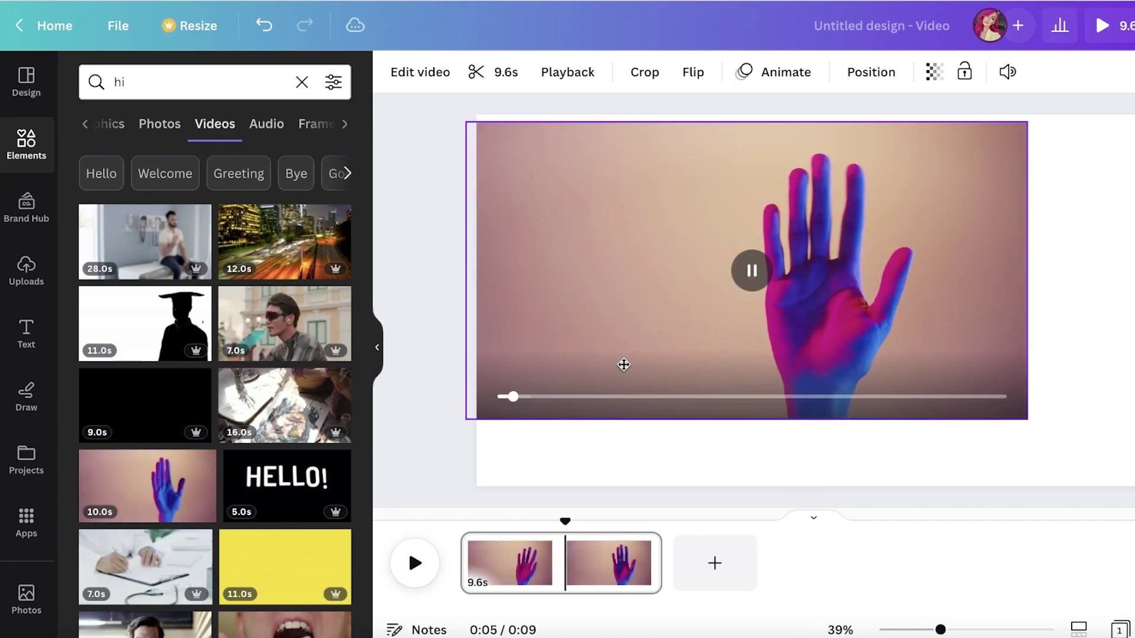
{"action": "left_click_drag", "start_coordinate": [1029, 411], "coordinate": [1125, 480]}
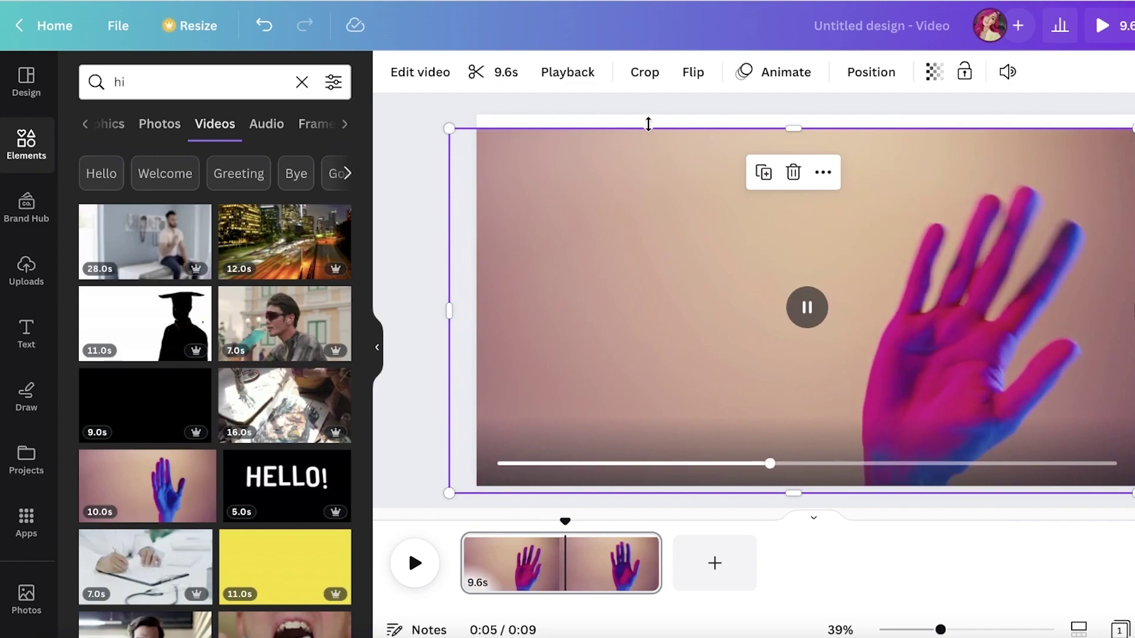
{"action": "left_click_drag", "start_coordinate": [448, 127], "coordinate": [476, 109]}
{"action": "mouse_move", "coordinate": [477, 300]}
{"action": "left_mouse_down"}
{"action": "mouse_move", "coordinate": [451, 299]}
{"action": "mouse_move", "coordinate": [477, 300]}
{"action": "left_mouse_up"}
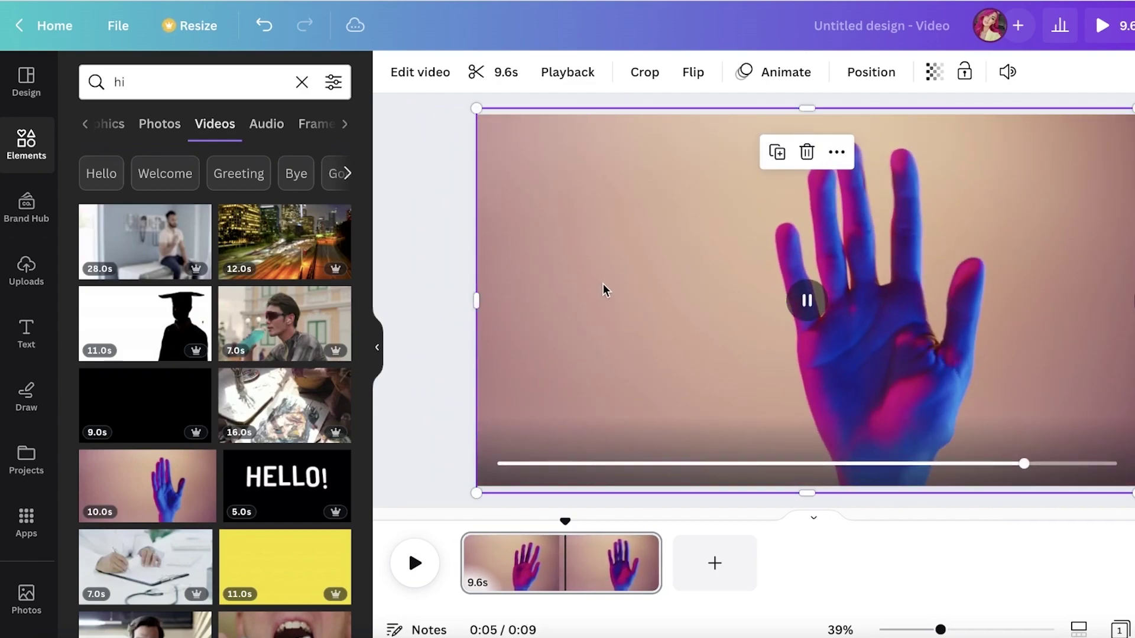
{"action": "left_click", "coordinate": [716, 105]}
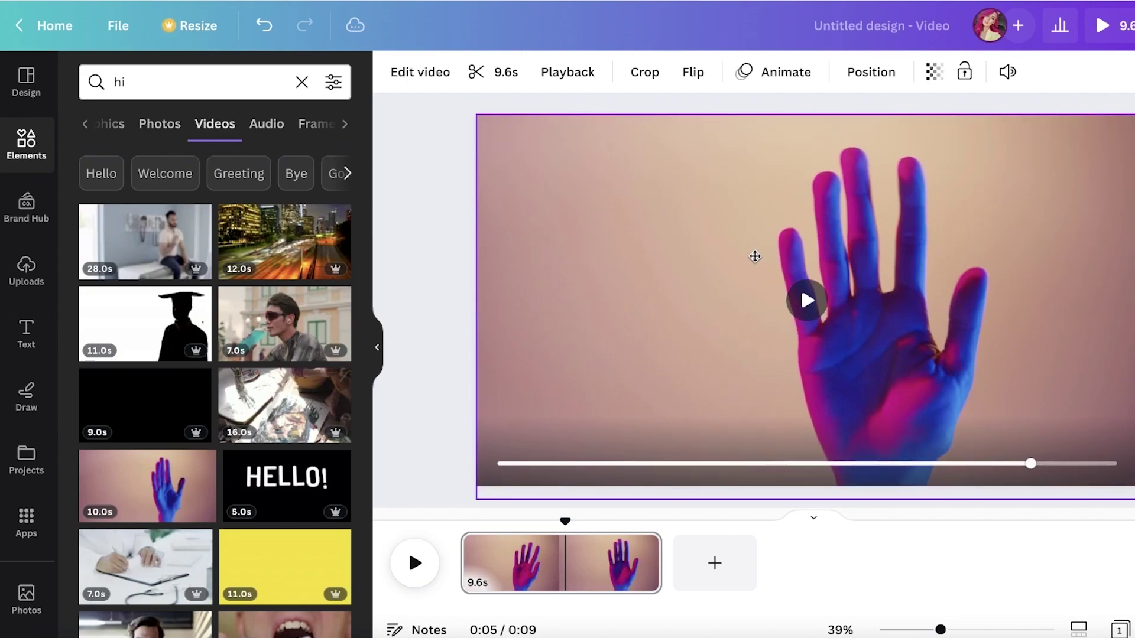
{"action": "left_click", "coordinate": [754, 256]}
{"action": "left_click", "coordinate": [564, 74]}
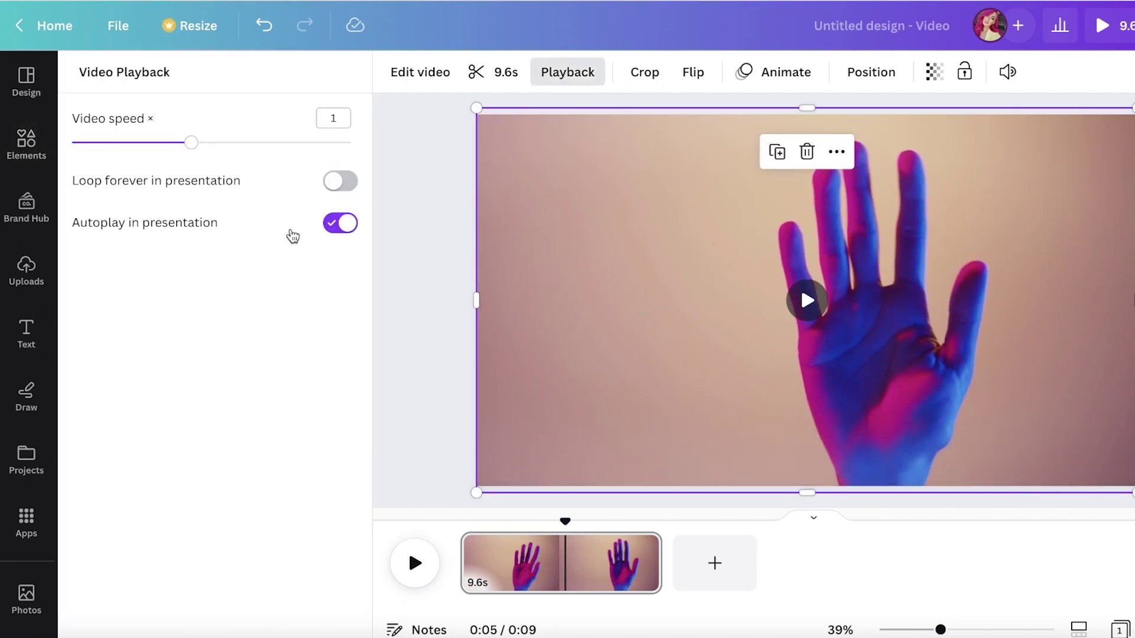
{"action": "left_click_drag", "start_coordinate": [190, 142], "coordinate": [353, 143]}
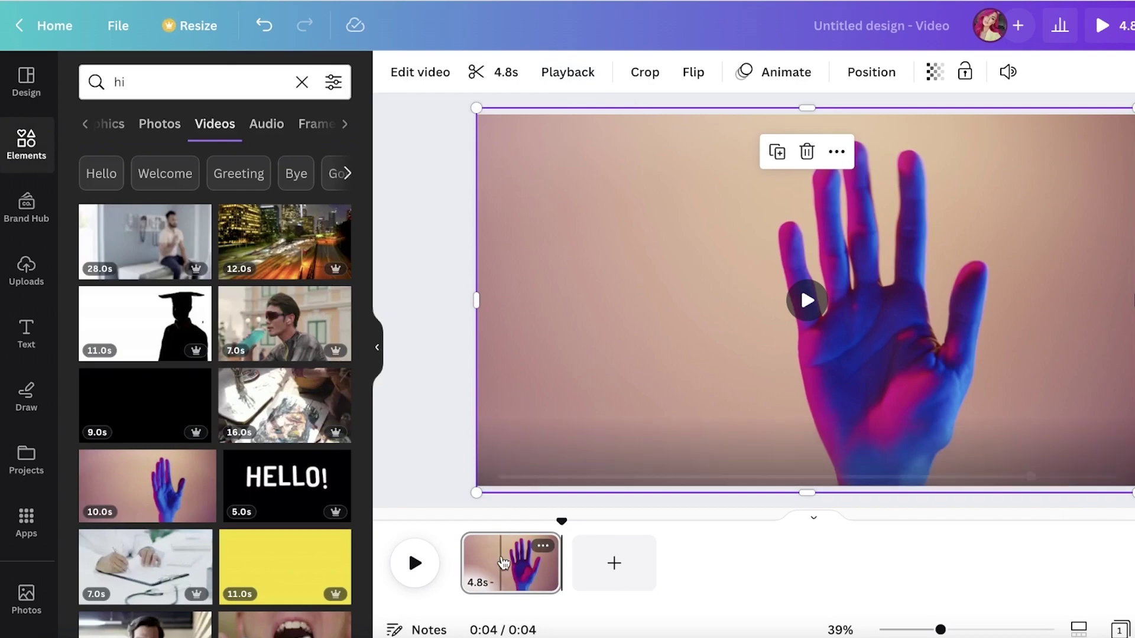
{"action": "left_click", "coordinate": [413, 564]}
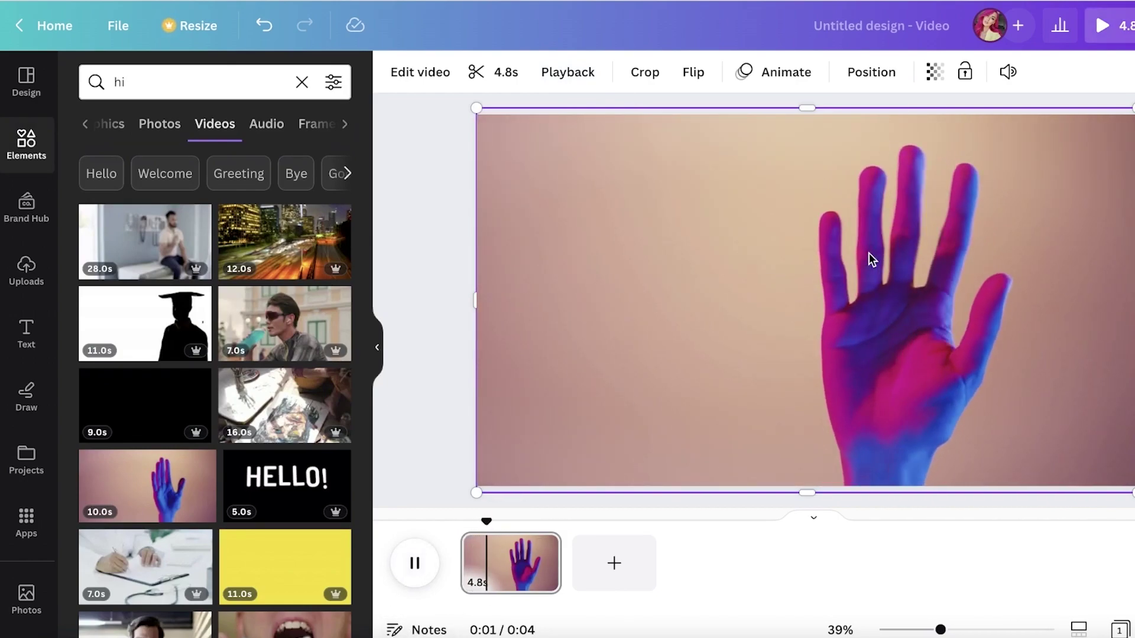
{"action": "key", "text": "Delete"}
{"action": "scroll", "coordinate": [284, 437], "scroll_direction": "down", "scroll_amount": 1}
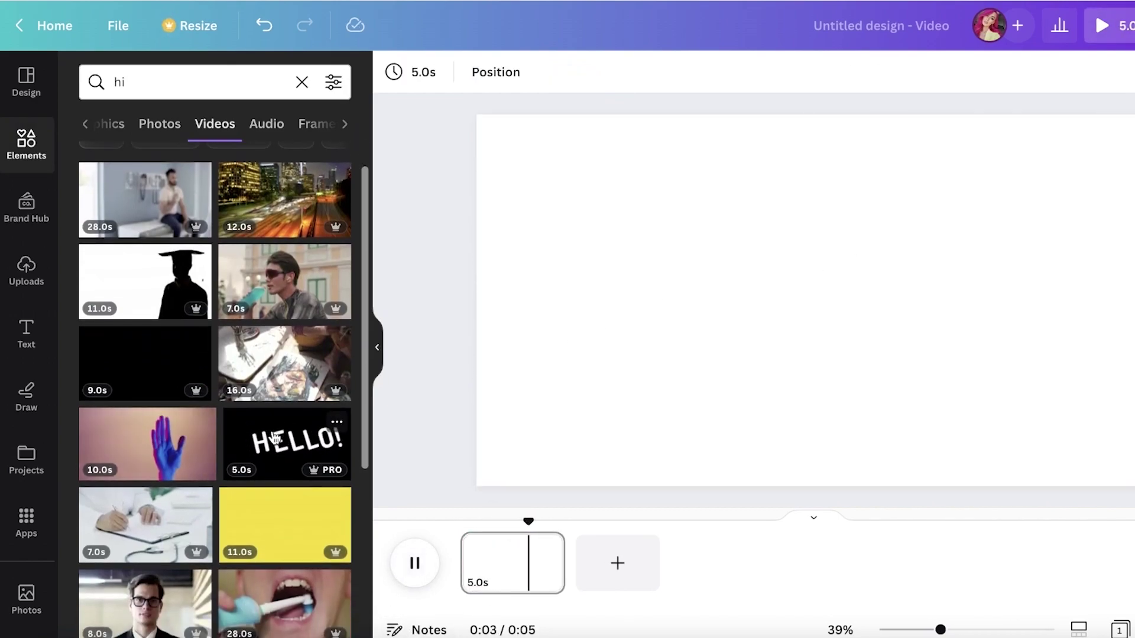
{"action": "scroll", "coordinate": [273, 448], "scroll_direction": "down", "scroll_amount": 5}
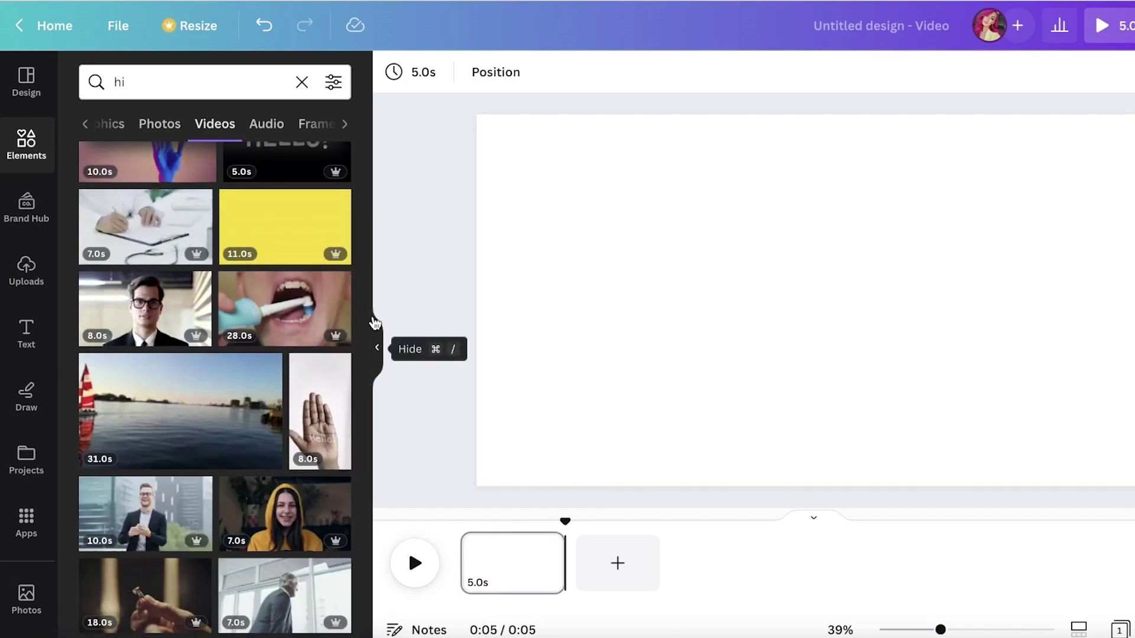
{"action": "scroll", "coordinate": [254, 336], "scroll_direction": "down", "scroll_amount": 10}
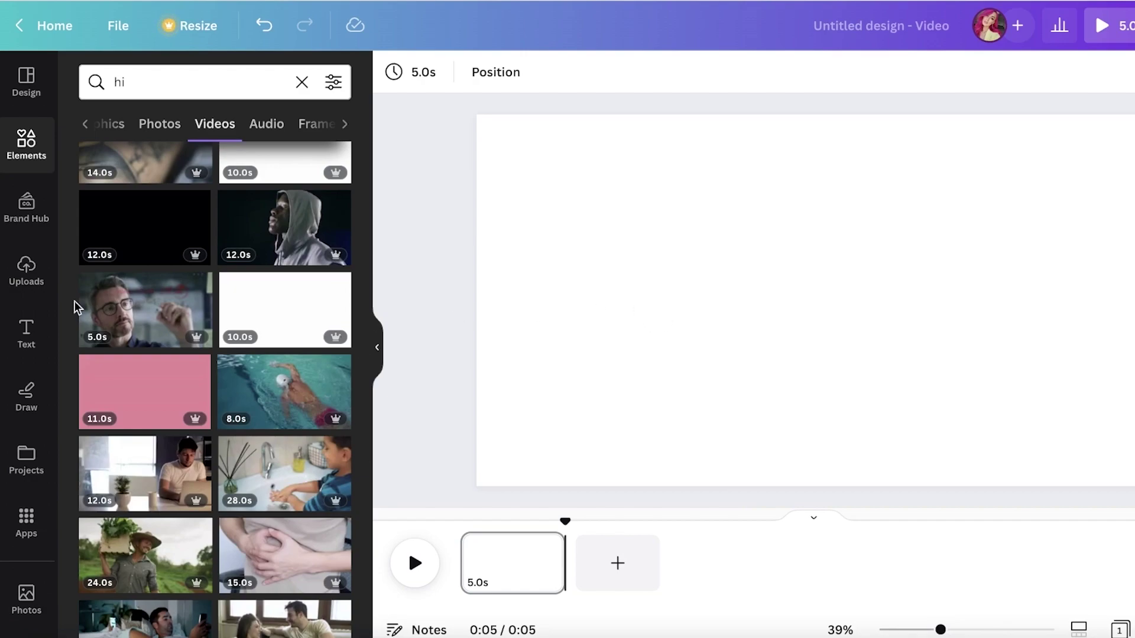
{"action": "scroll", "coordinate": [172, 307], "scroll_direction": "up", "scroll_amount": 5}
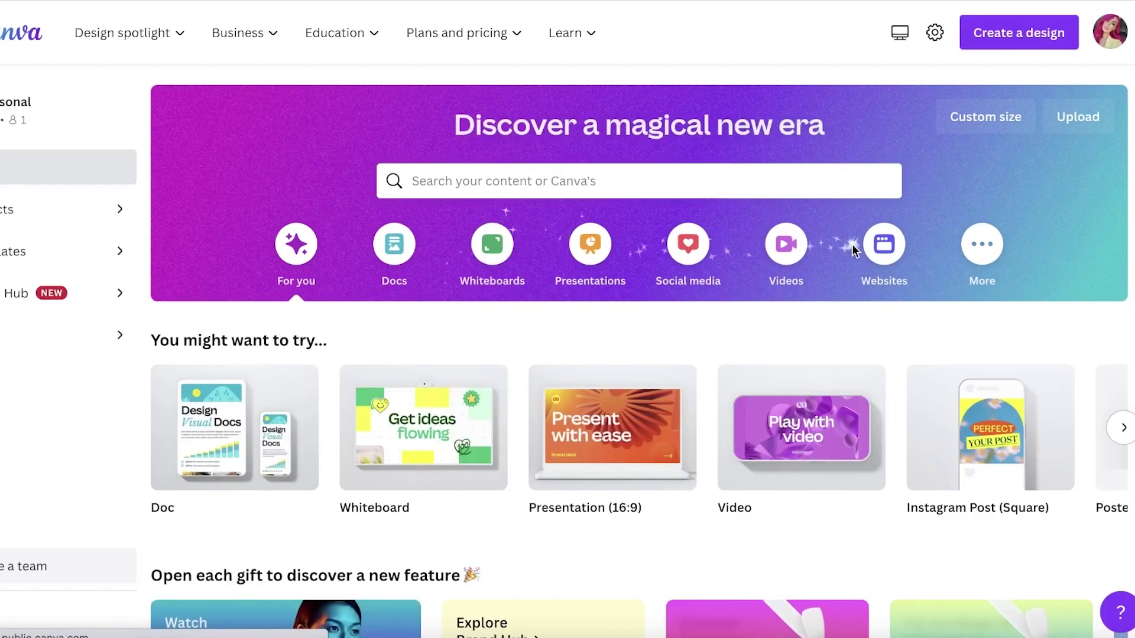
Step: Show the Videos design types on the home page and page through the video formats carousel
{"action": "left_click", "coordinate": [786, 243]}
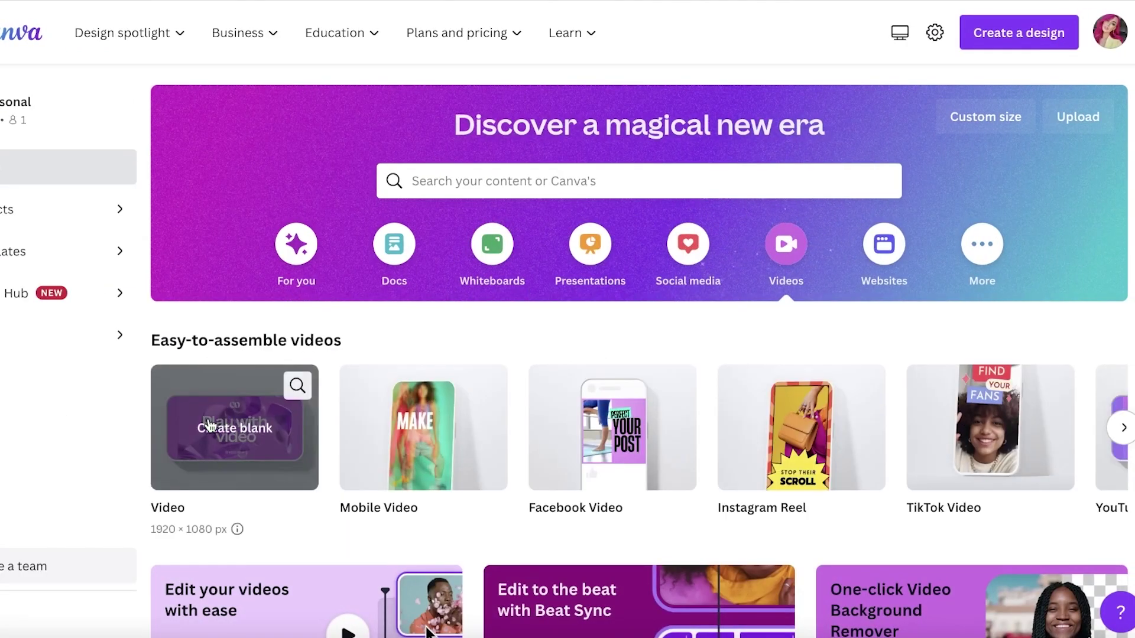
{"action": "scroll", "coordinate": [299, 385], "scroll_direction": "down", "scroll_amount": 5}
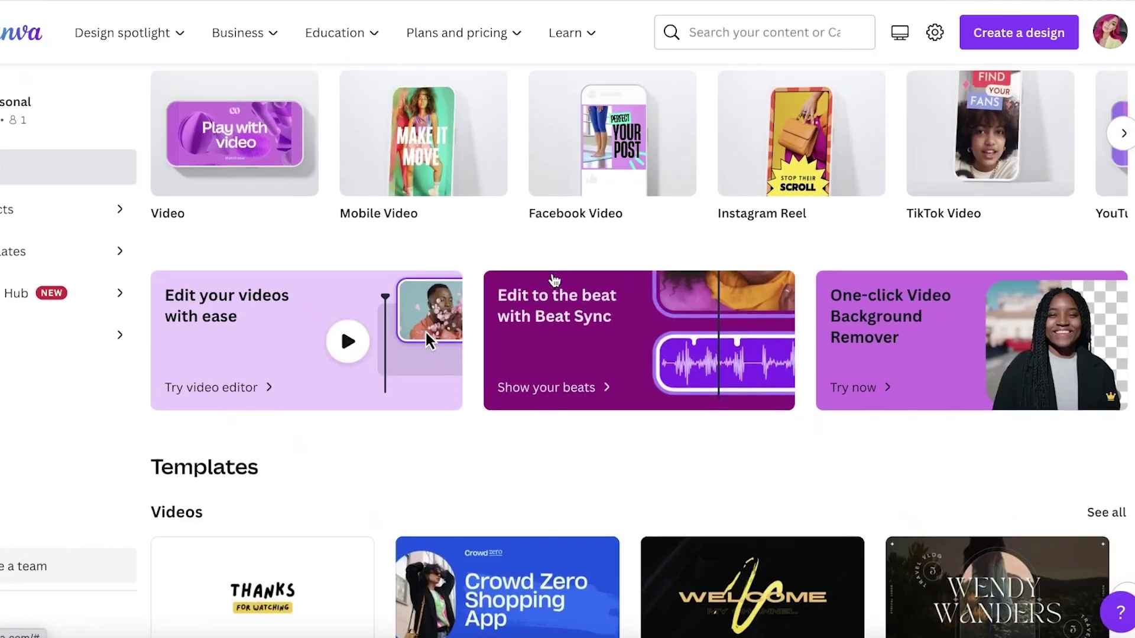
{"action": "scroll", "coordinate": [555, 278], "scroll_direction": "up", "scroll_amount": 3}
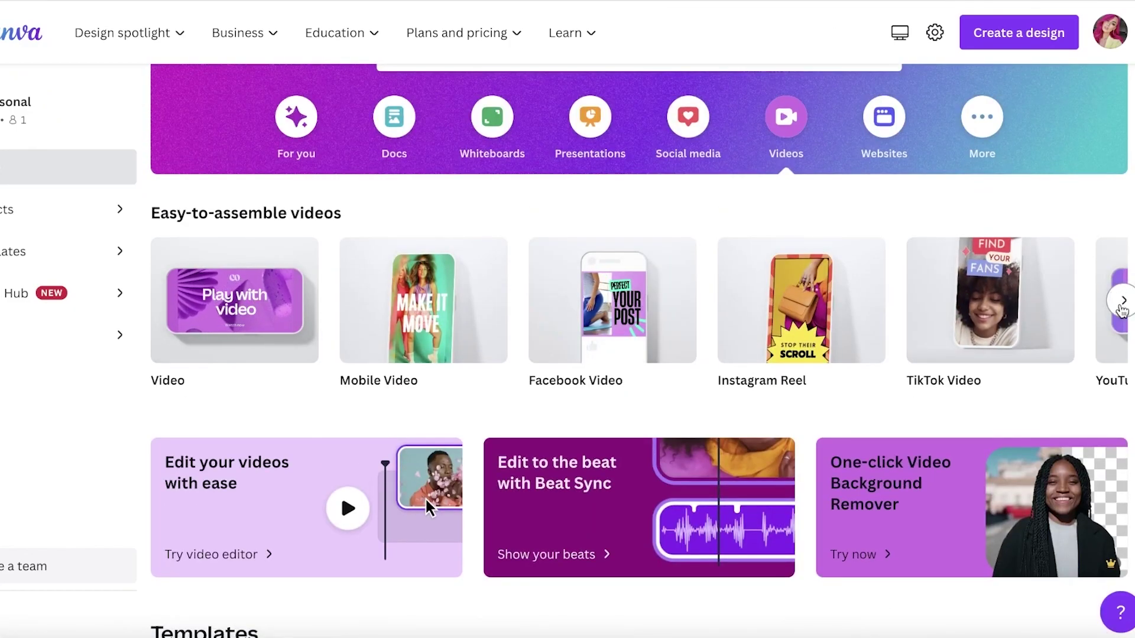
{"action": "left_click", "coordinate": [1117, 298]}
{"action": "left_click", "coordinate": [155, 301]}
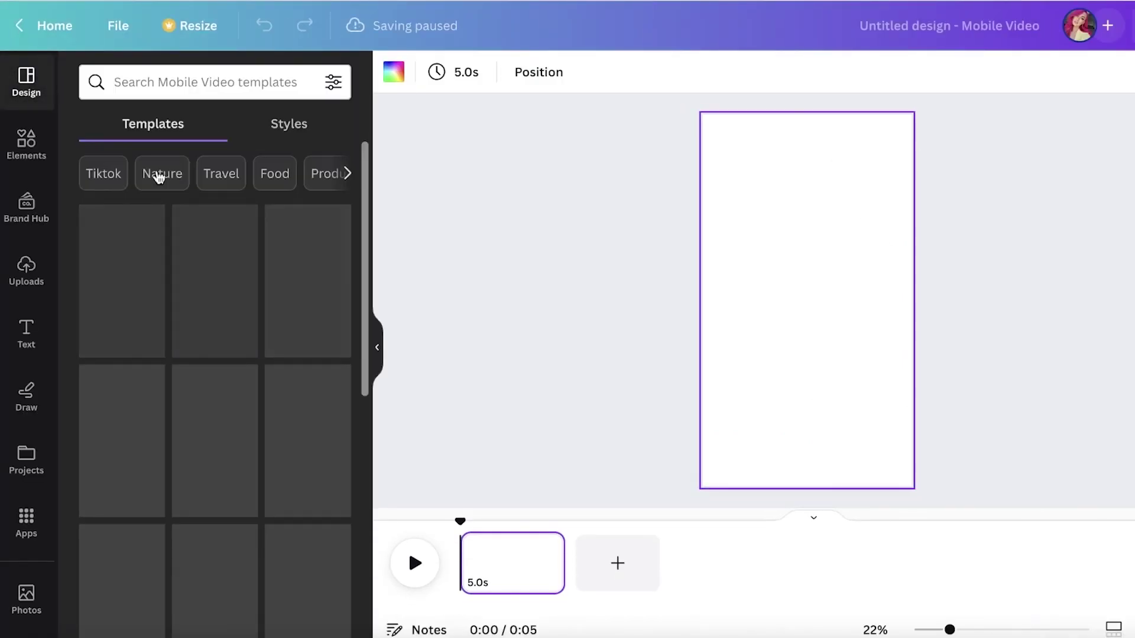
Step: Apply the first page of the Black and White Edgy Energy Fashion TikTok template
{"action": "scroll", "coordinate": [303, 237], "scroll_direction": "down", "scroll_amount": 1}
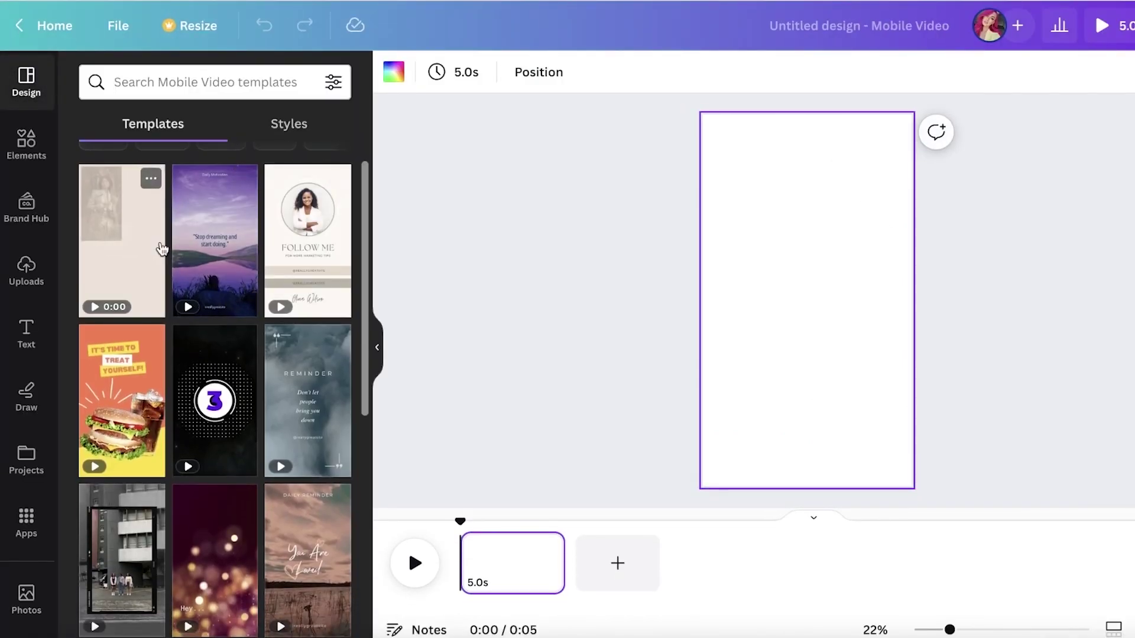
{"action": "scroll", "coordinate": [208, 342], "scroll_direction": "down", "scroll_amount": 4}
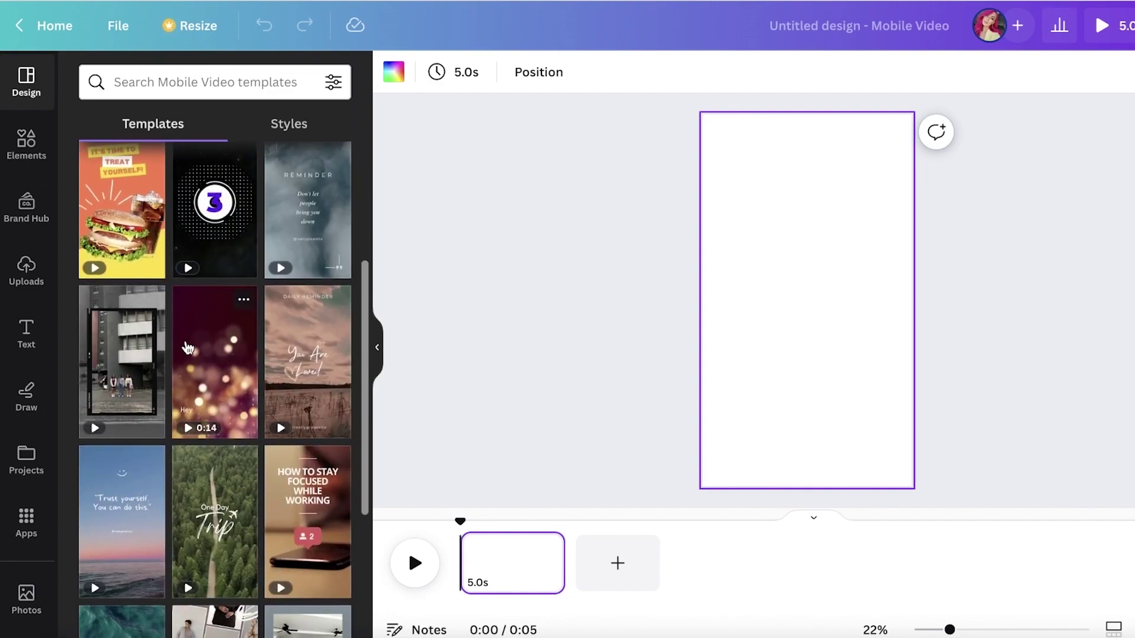
{"action": "scroll", "coordinate": [224, 355], "scroll_direction": "down", "scroll_amount": 1}
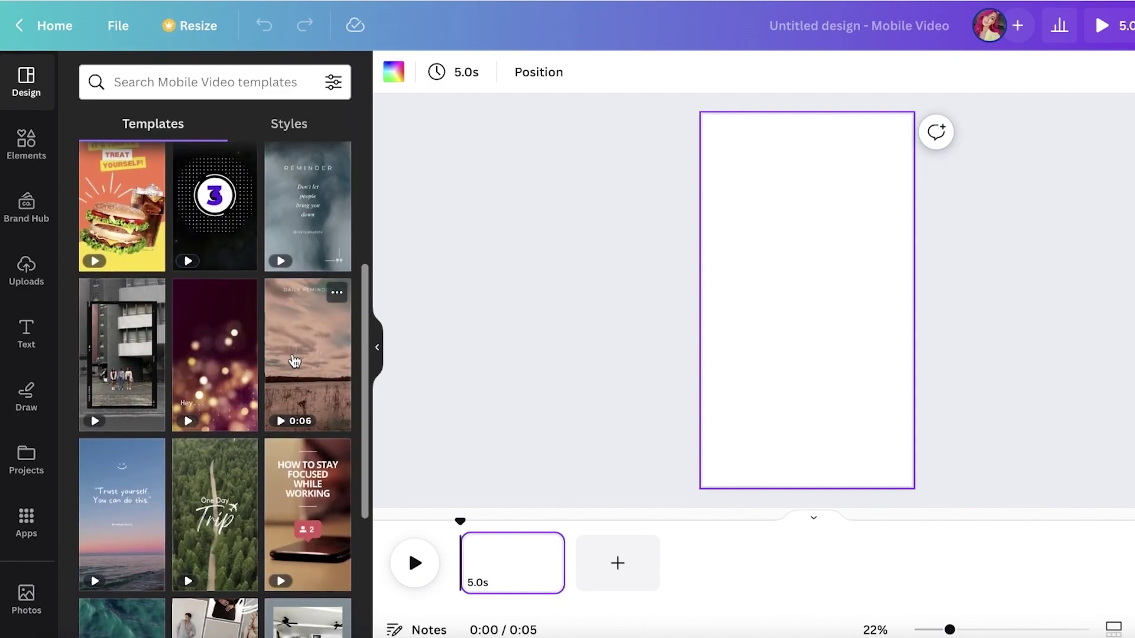
{"action": "left_click", "coordinate": [128, 373]}
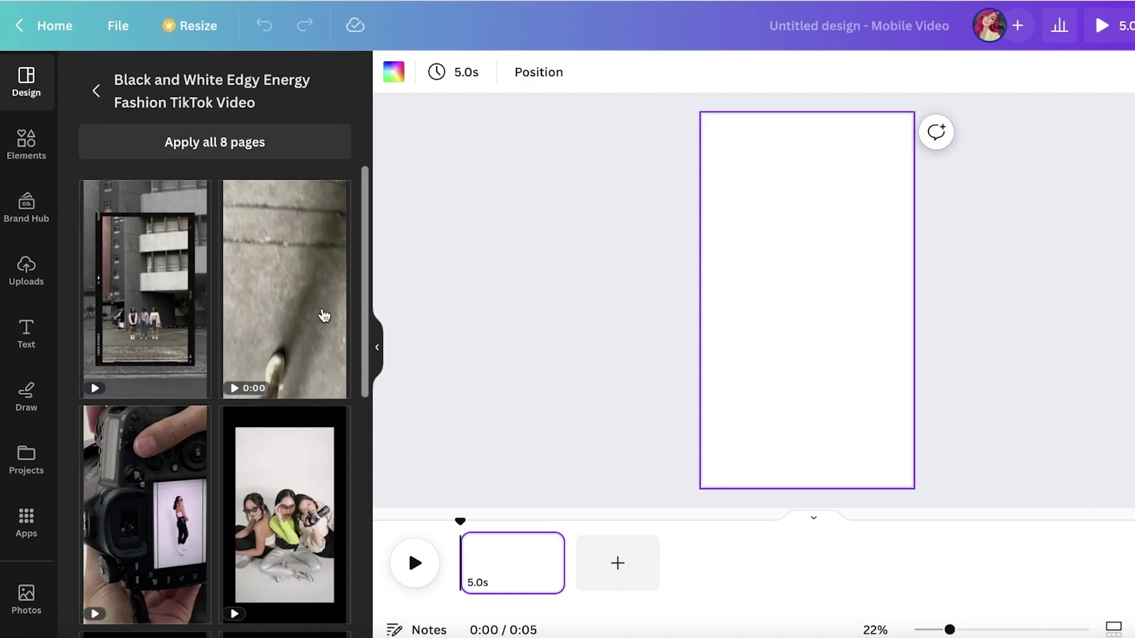
{"action": "left_click", "coordinate": [203, 314]}
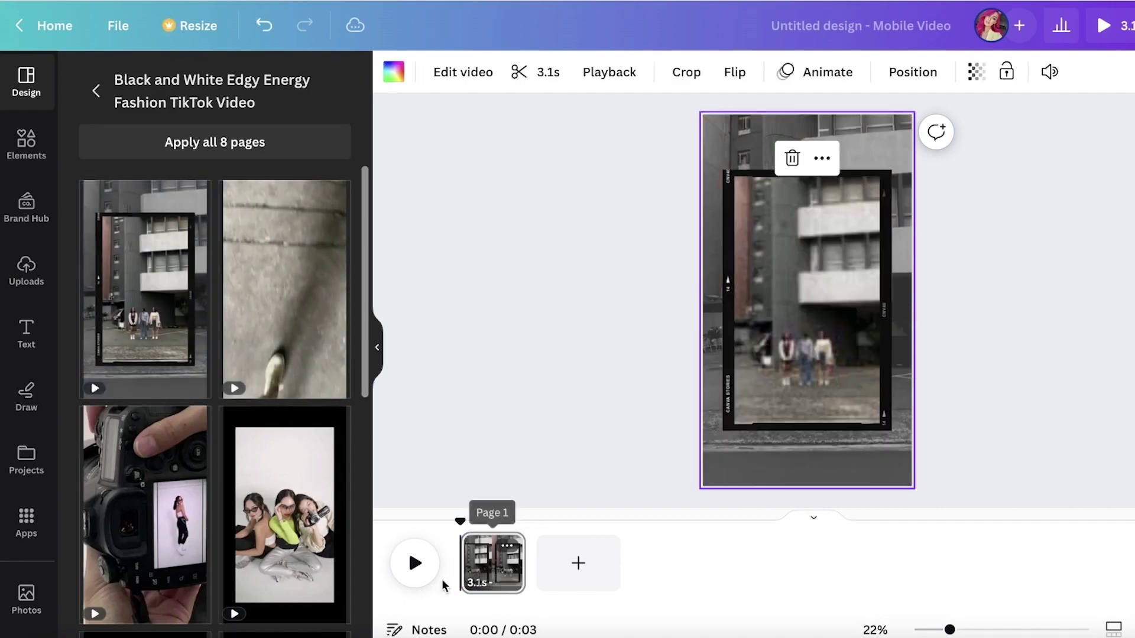
Step: Preview the page's playback and reposition the framed street video
{"action": "left_click", "coordinate": [430, 579]}
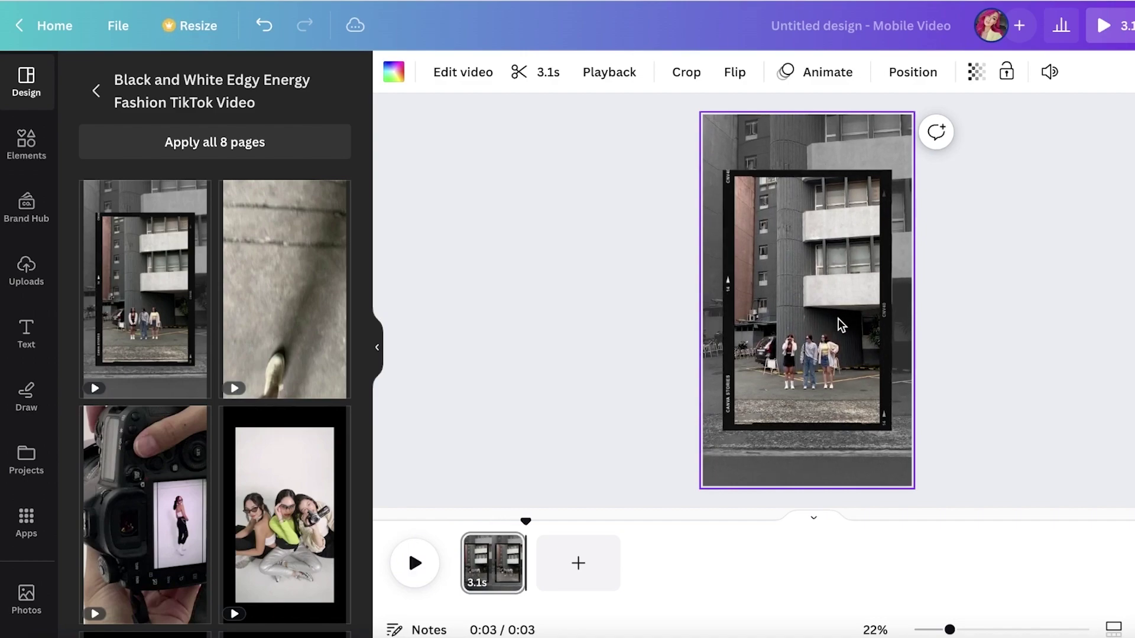
{"action": "left_click", "coordinate": [488, 175]}
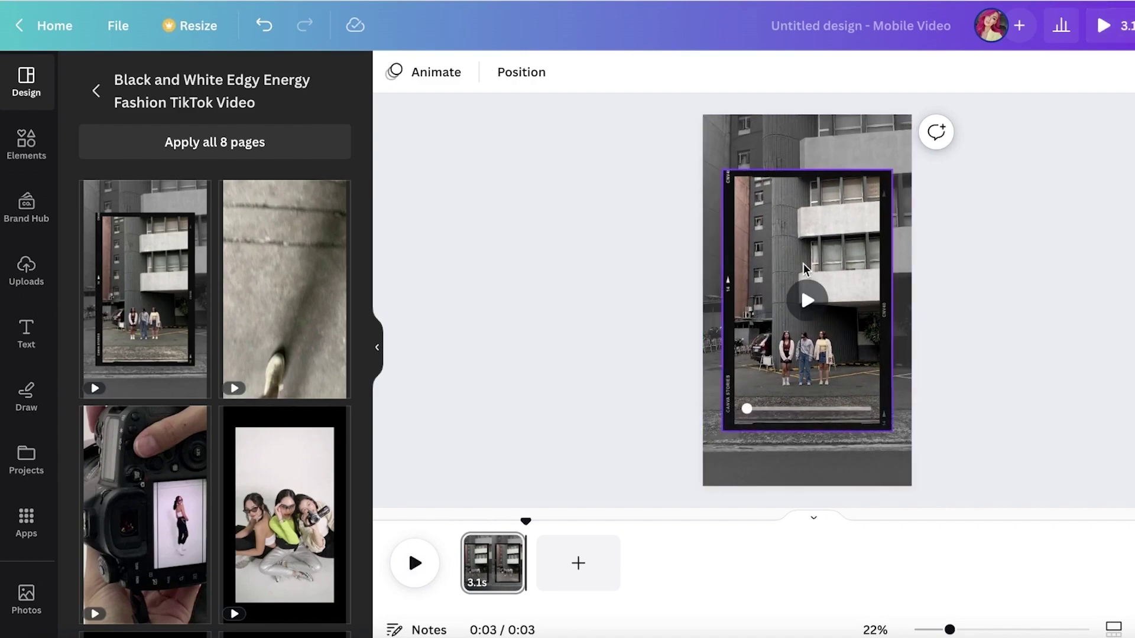
{"action": "left_click", "coordinate": [746, 292]}
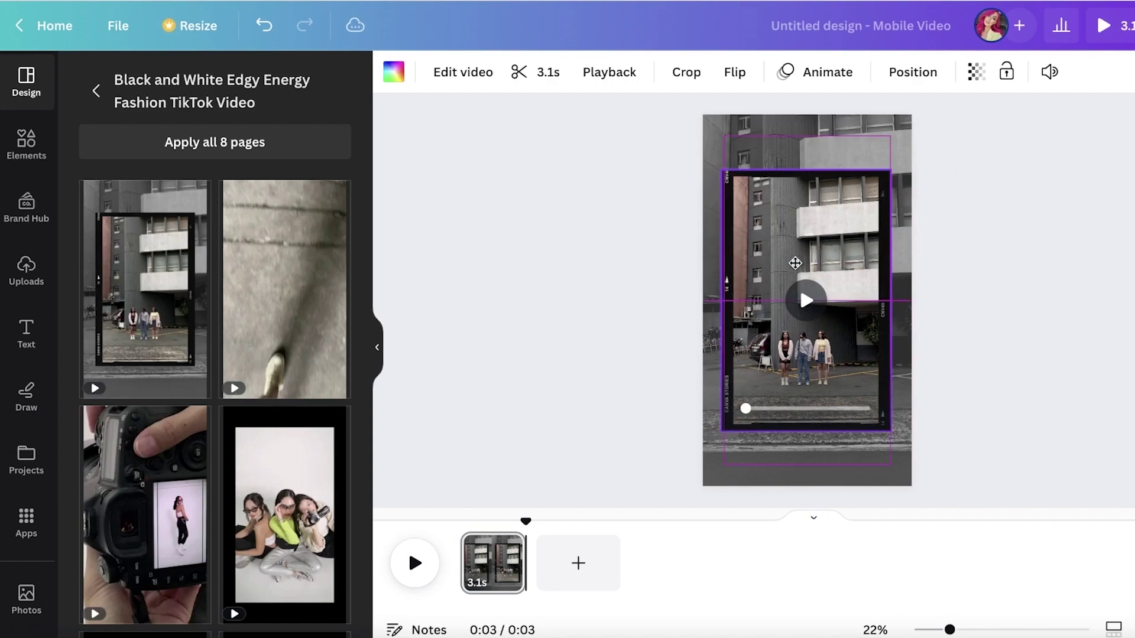
{"action": "mouse_move", "coordinate": [866, 296]}
{"action": "left_mouse_down"}
{"action": "mouse_move", "coordinate": [951, 360]}
{"action": "mouse_move", "coordinate": [806, 343]}
{"action": "mouse_move", "coordinate": [853, 325]}
{"action": "mouse_move", "coordinate": [867, 295]}
{"action": "left_mouse_up"}
Step: Lift the building video out of its frame and make it the page background
{"action": "left_click", "coordinate": [26, 143]}
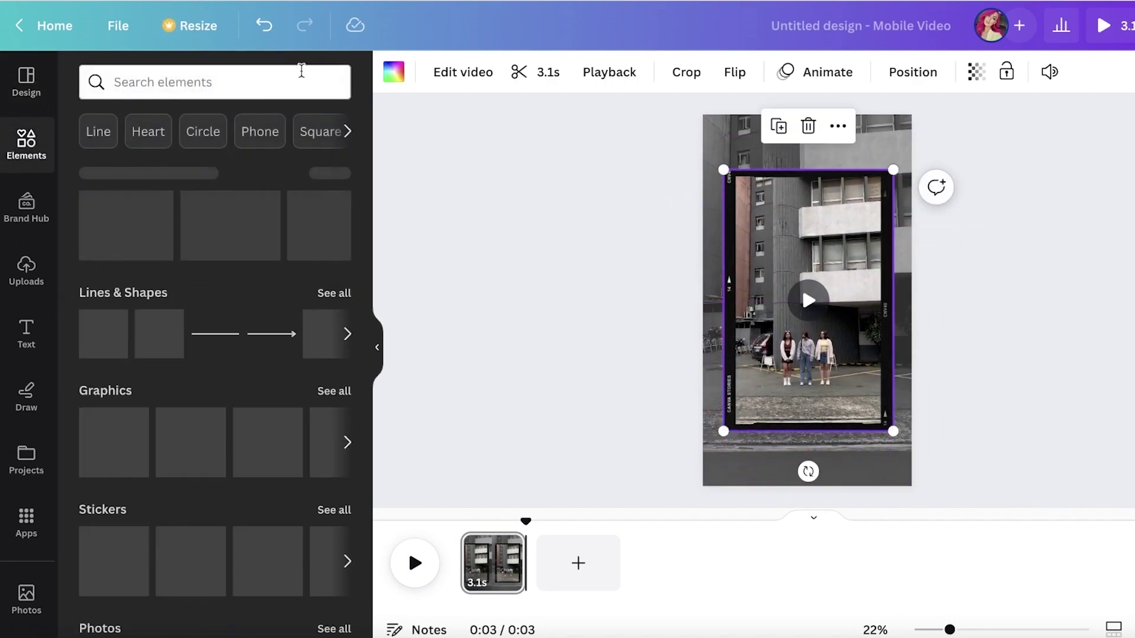
{"action": "left_click", "coordinate": [209, 94]}
{"action": "left_click", "coordinate": [892, 223]}
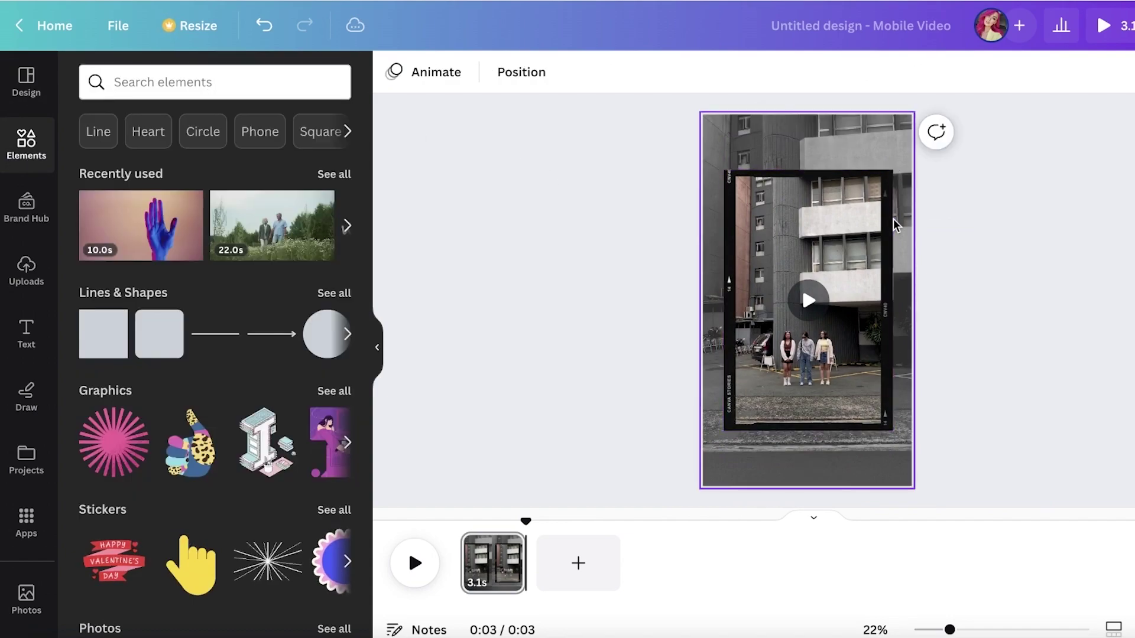
{"action": "left_click", "coordinate": [819, 234]}
{"action": "double_click", "coordinate": [819, 234]}
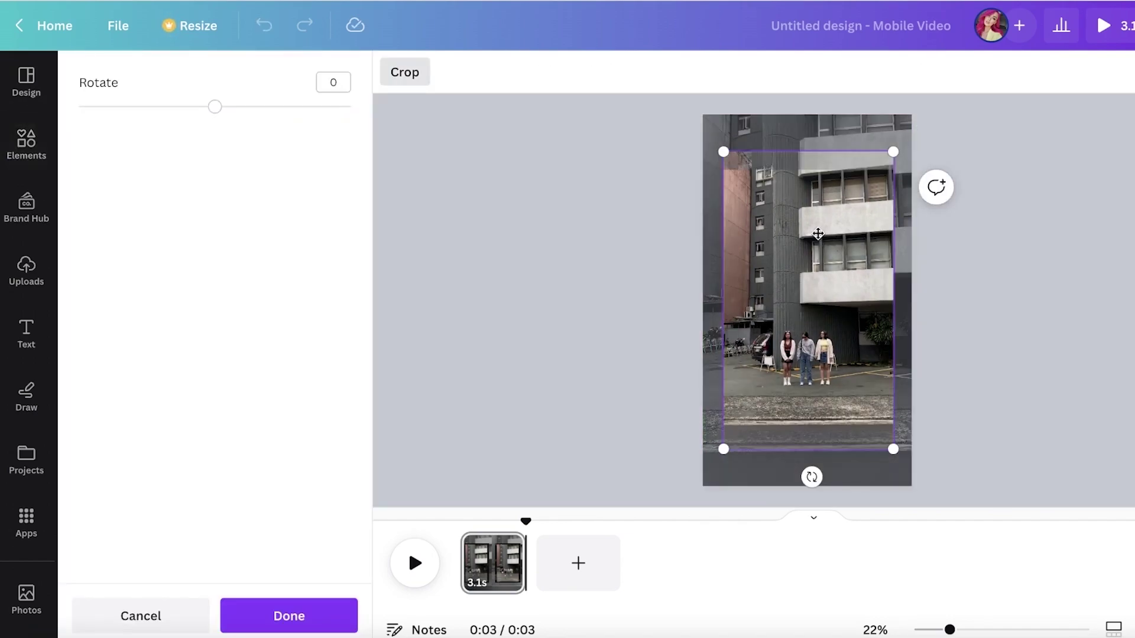
{"action": "left_click_drag", "start_coordinate": [818, 234], "coordinate": [833, 256]}
{"action": "left_click", "coordinate": [1106, 200]}
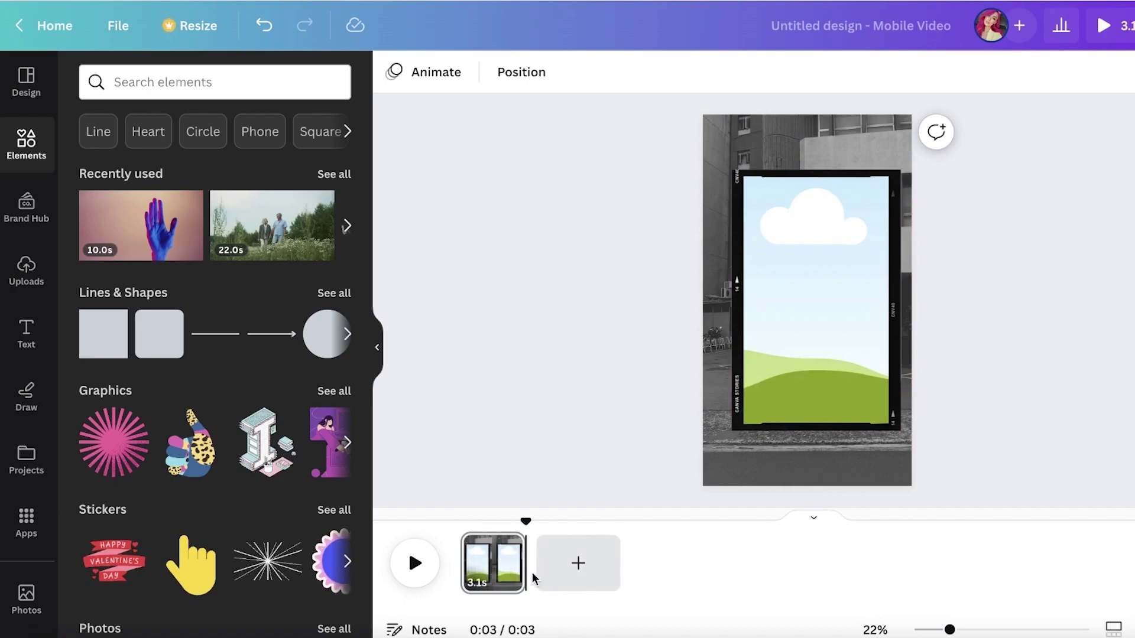
Step: Lengthen the clip from 3.1s to 5.2s, then delete the frame and all videos
{"action": "left_click_drag", "start_coordinate": [525, 565], "coordinate": [569, 566]}
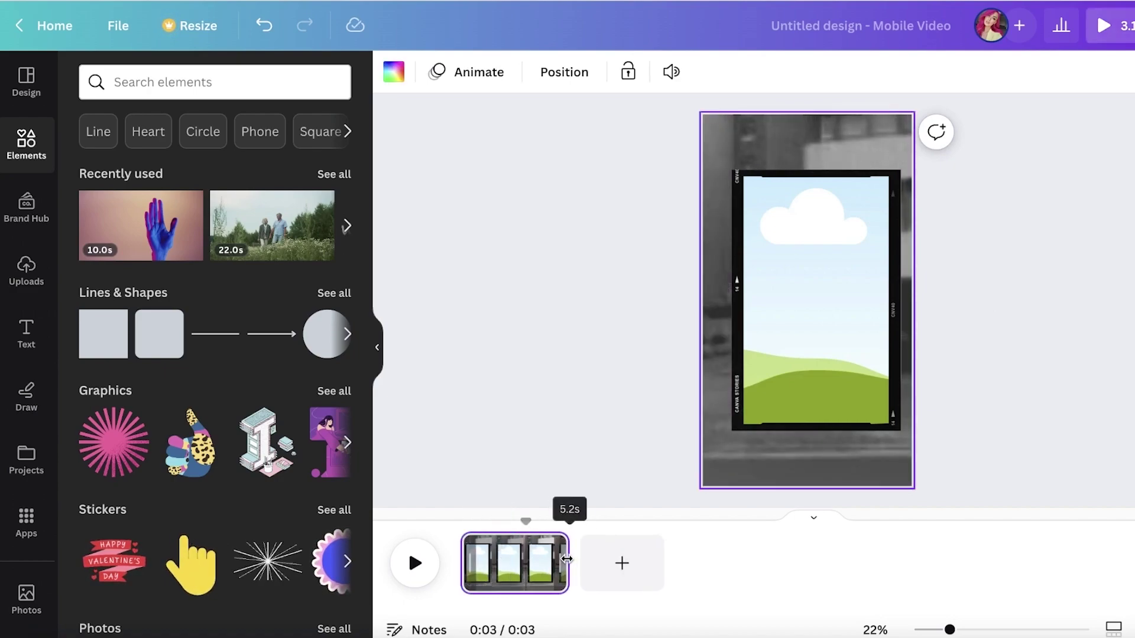
{"action": "left_click", "coordinate": [852, 340]}
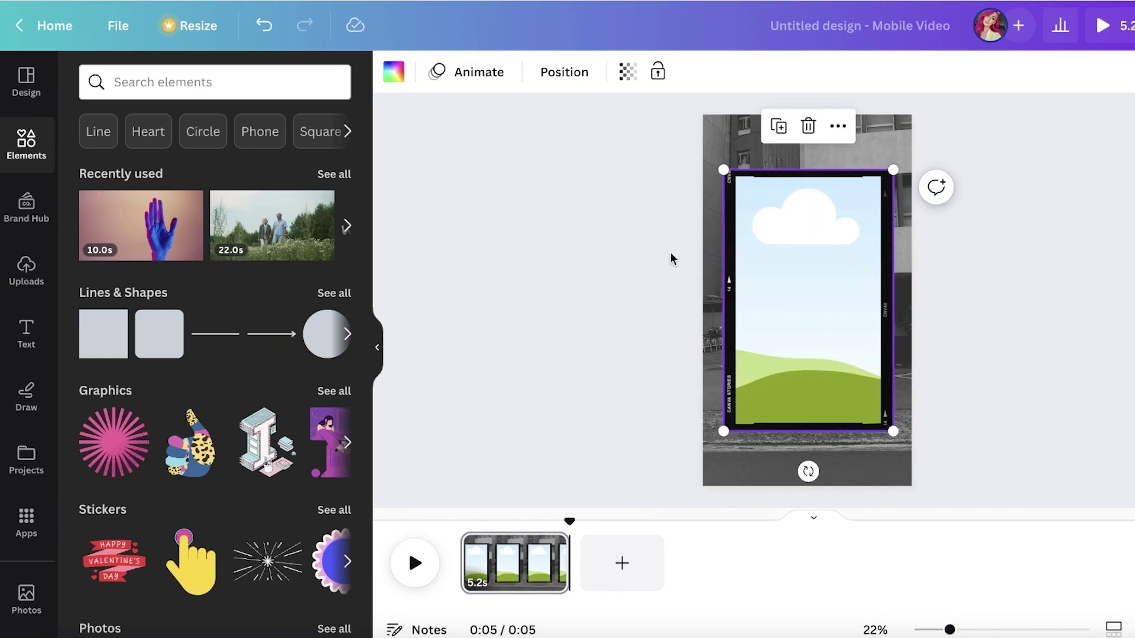
{"action": "key", "text": "Delete"}
{"action": "key", "text": "Delete"}
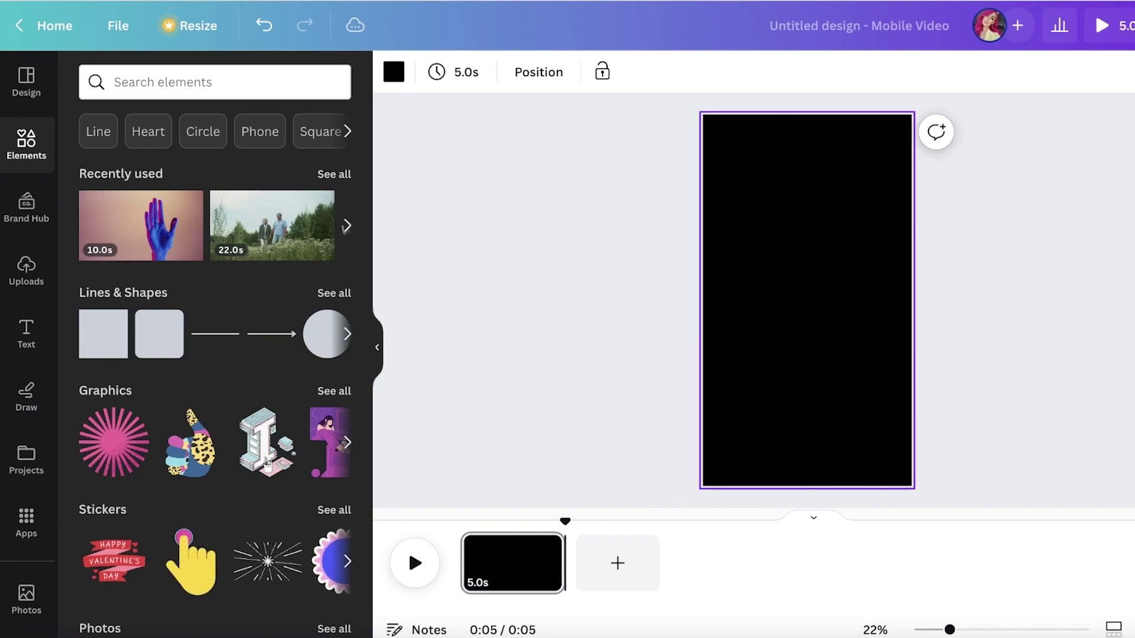
{"action": "left_click", "coordinate": [272, 225]}
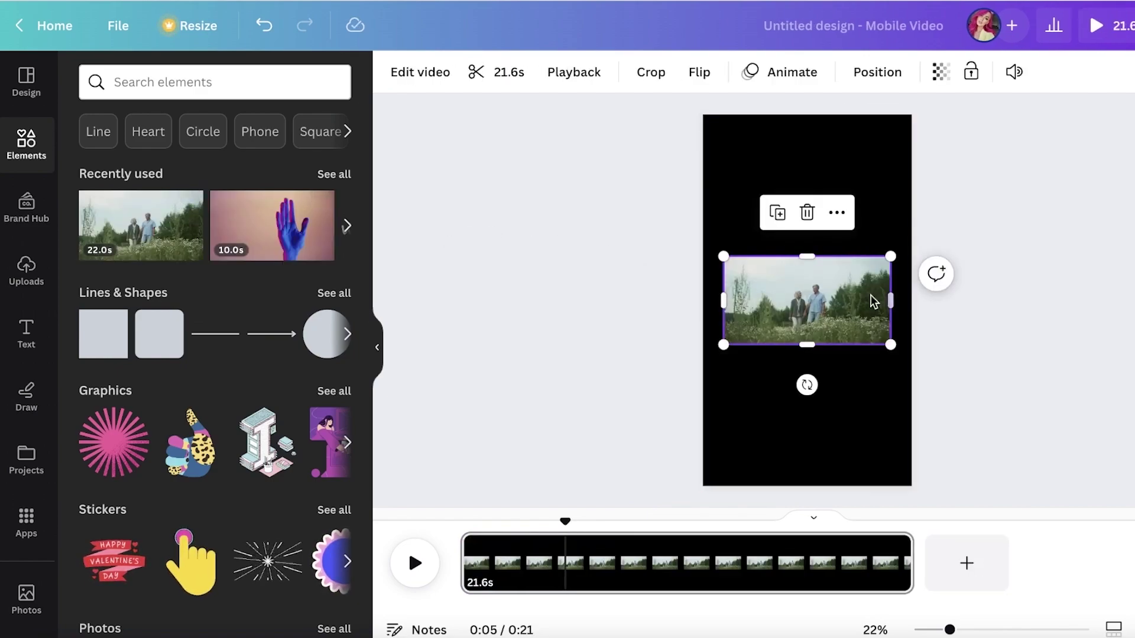
{"action": "left_click", "coordinate": [26, 86]}
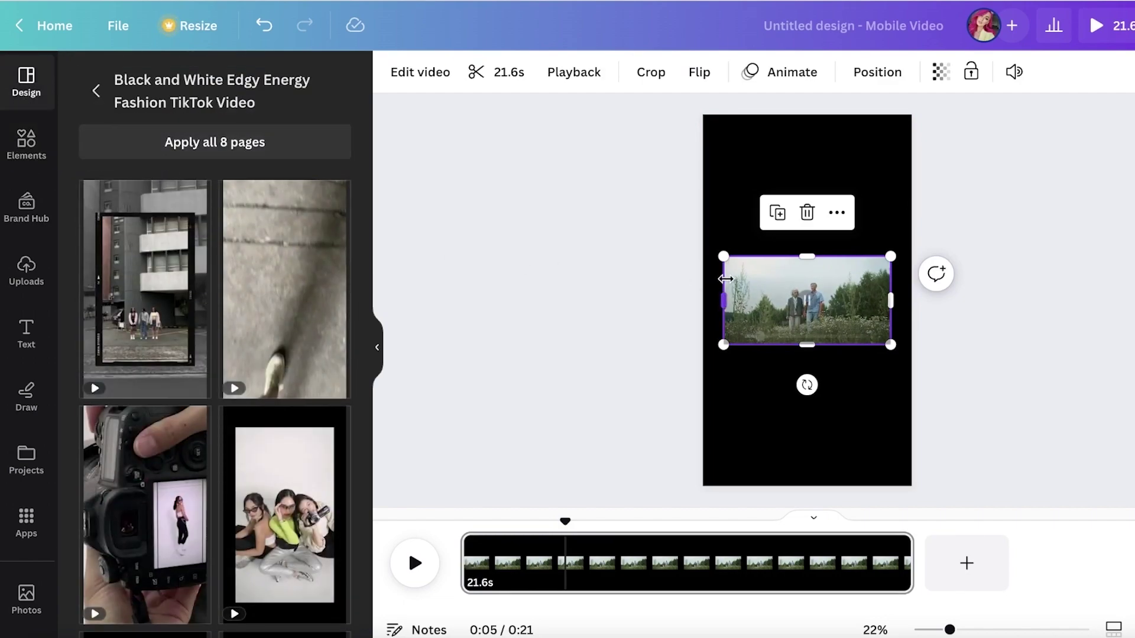
{"action": "key", "text": "Delete"}
Step: Apply the yellow NEVER BEEN EASIER template's first page, preview it, and nudge the packing video
{"action": "left_click", "coordinate": [97, 89]}
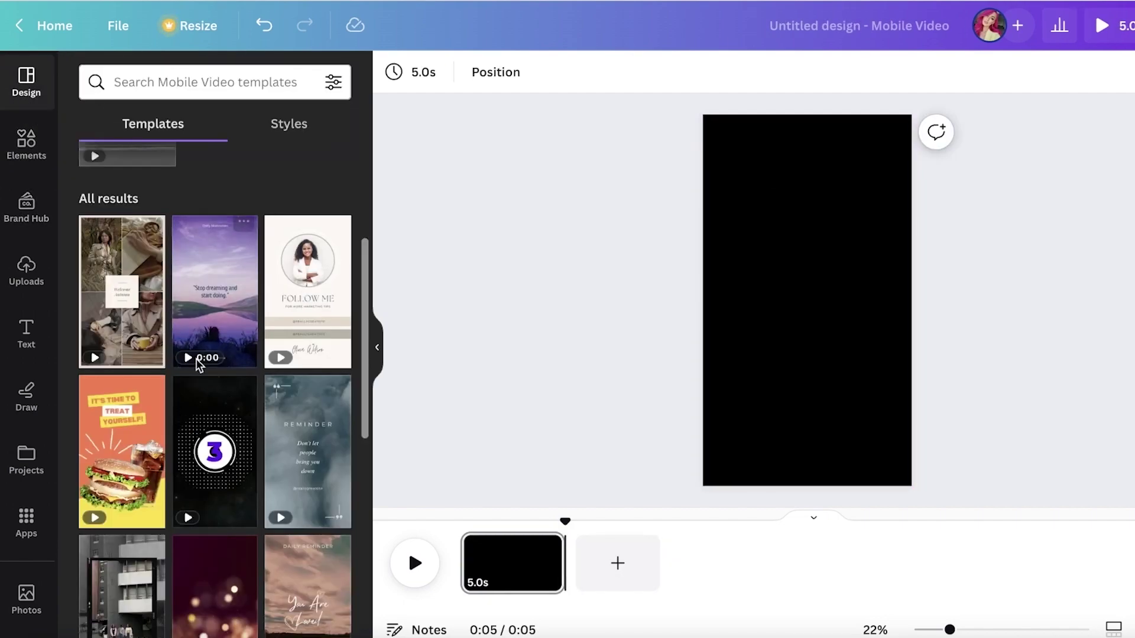
{"action": "scroll", "coordinate": [197, 363], "scroll_direction": "down", "scroll_amount": 10}
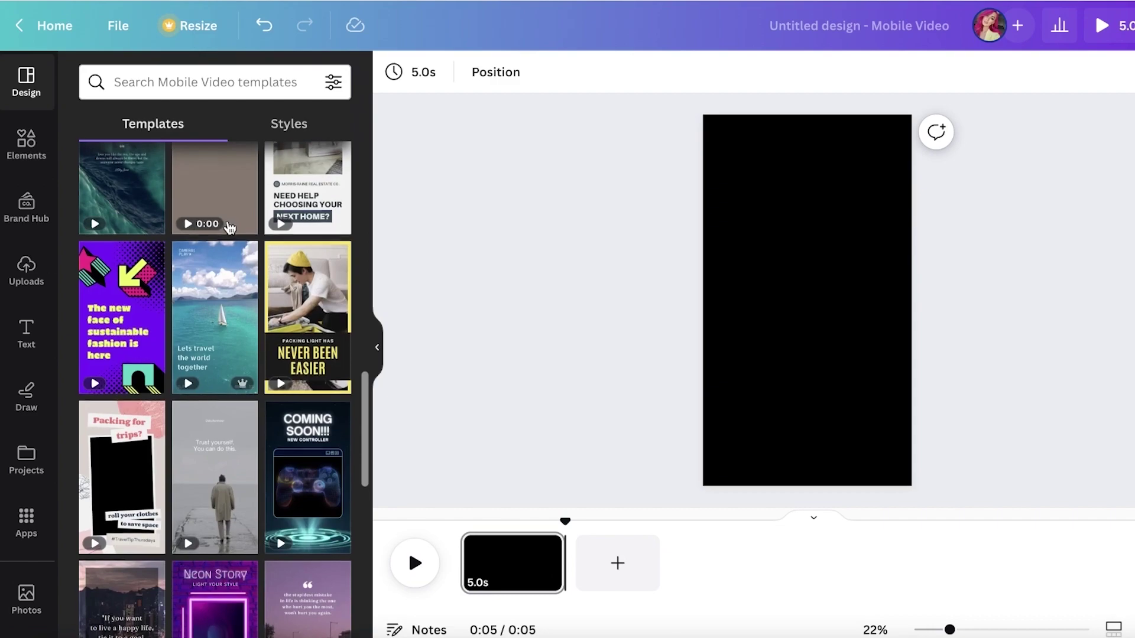
{"action": "left_click", "coordinate": [334, 378]}
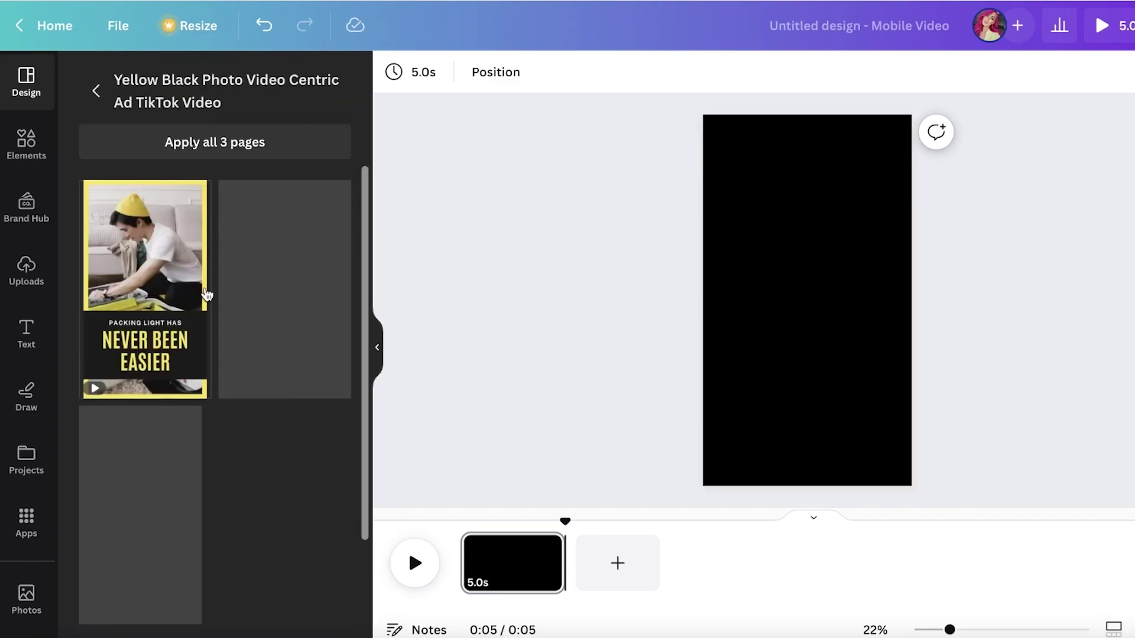
{"action": "left_click", "coordinate": [207, 294]}
{"action": "left_click", "coordinate": [884, 303]}
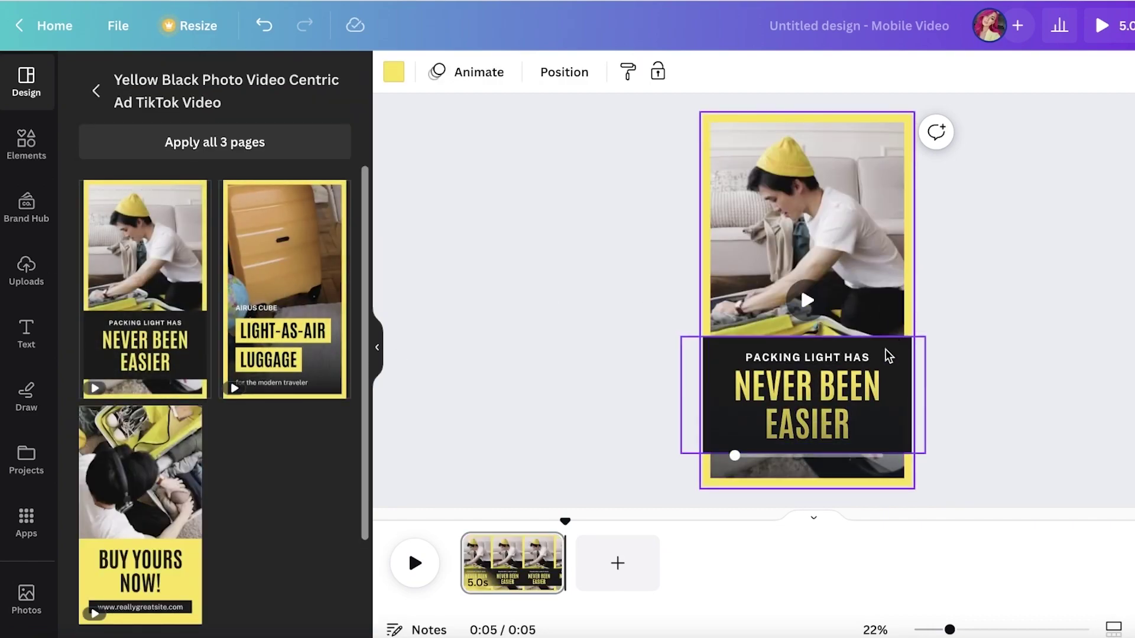
{"action": "left_click", "coordinate": [435, 561]}
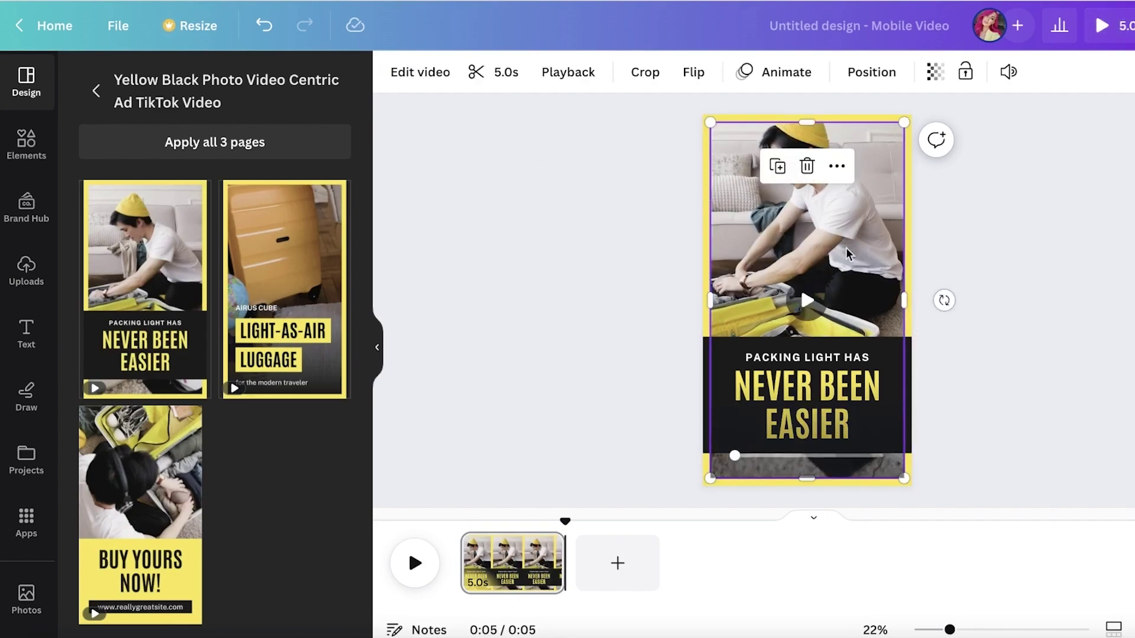
{"action": "mouse_move", "coordinate": [864, 236]}
{"action": "left_mouse_down"}
{"action": "mouse_move", "coordinate": [832, 245]}
{"action": "mouse_move", "coordinate": [862, 223]}
{"action": "left_mouse_up"}
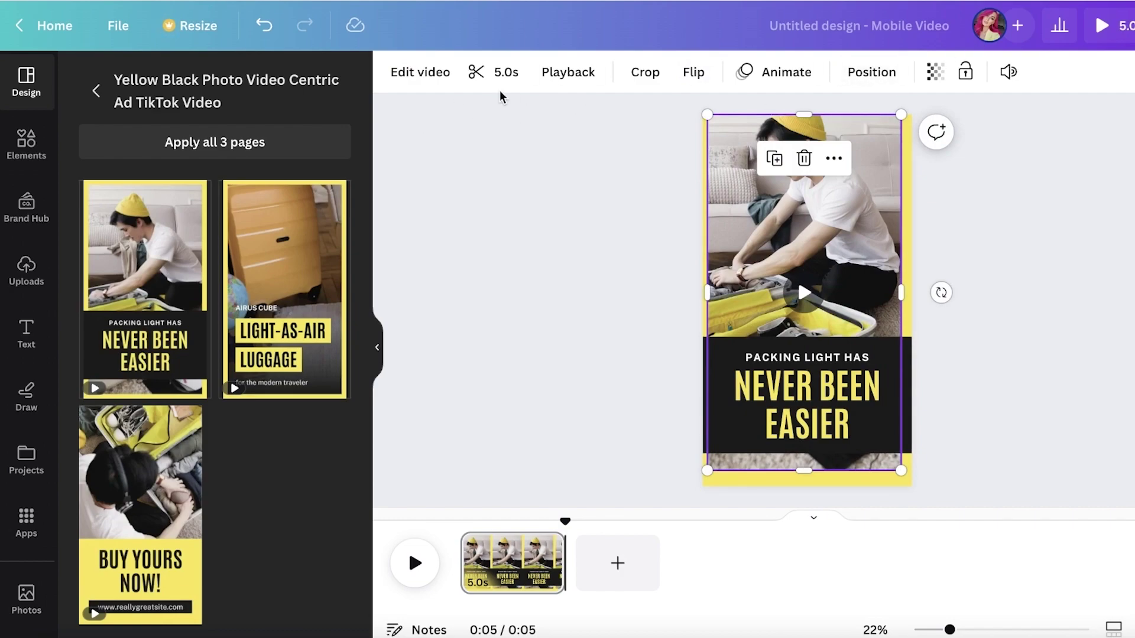
Step: Review the packing video's Effects and its Adjust white balance and light sliders
{"action": "left_click", "coordinate": [426, 77]}
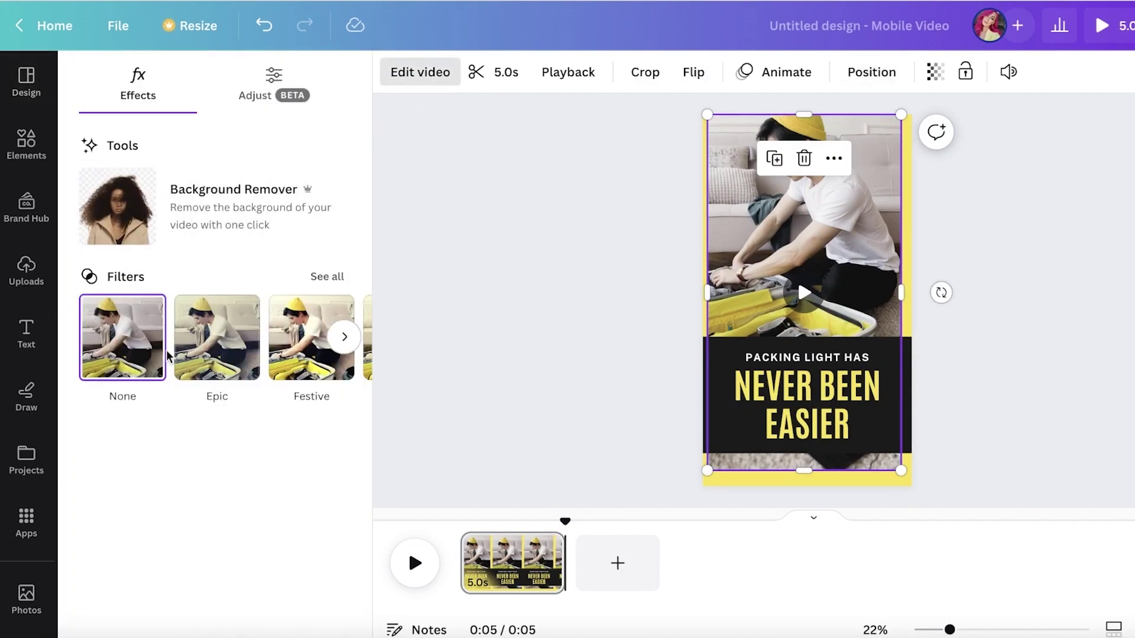
{"action": "left_click", "coordinate": [269, 89]}
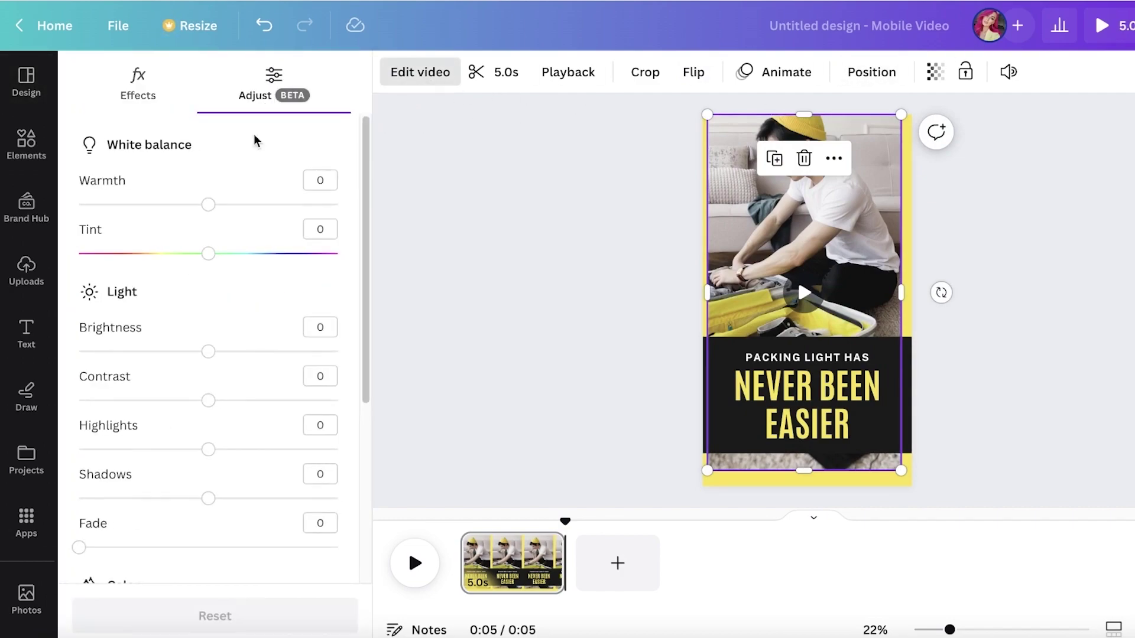
{"action": "scroll", "coordinate": [230, 357], "scroll_direction": "down", "scroll_amount": 5}
{"action": "scroll", "coordinate": [213, 418], "scroll_direction": "up", "scroll_amount": 5}
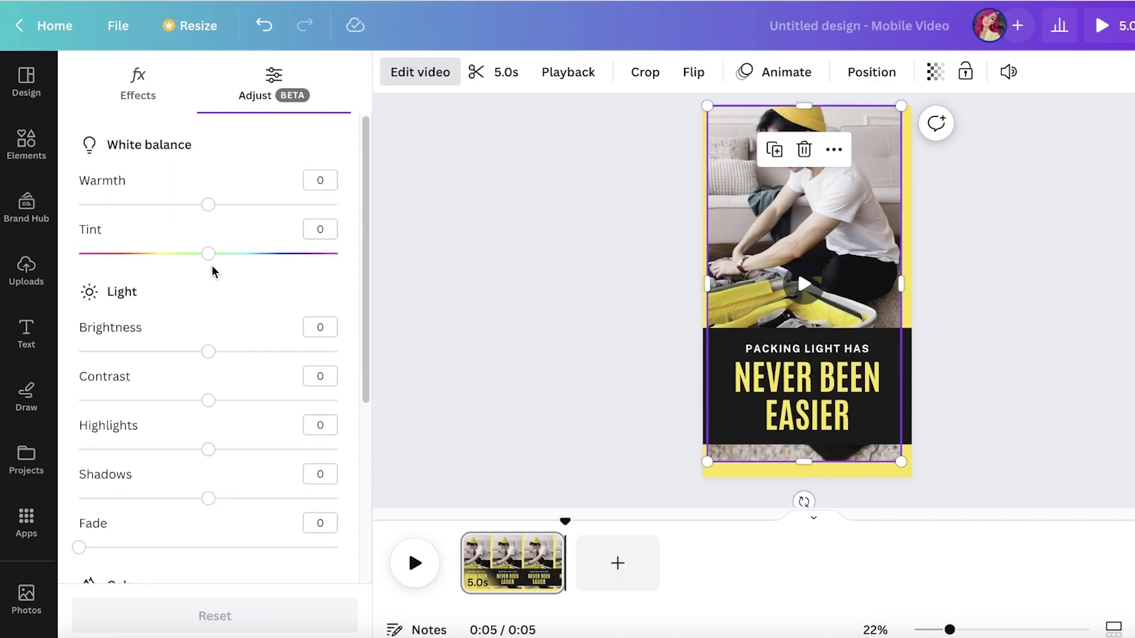
{"action": "left_click", "coordinate": [167, 90]}
Step: Browse the Elements library in the left sidebar
{"action": "left_click", "coordinate": [26, 144]}
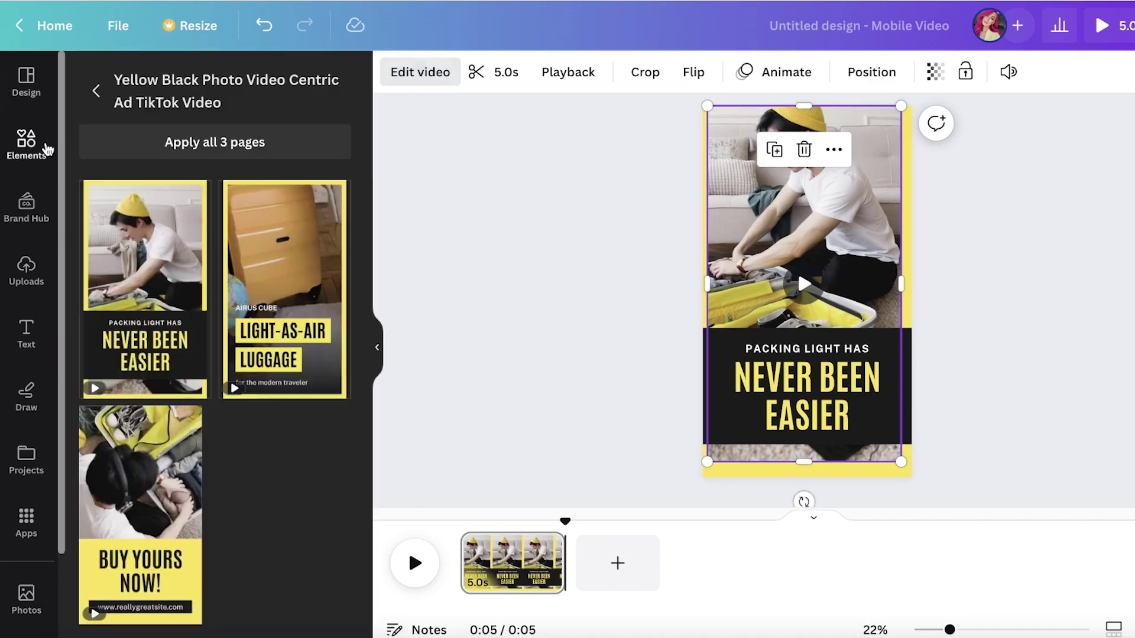
{"action": "scroll", "coordinate": [148, 421], "scroll_direction": "down", "scroll_amount": 3}
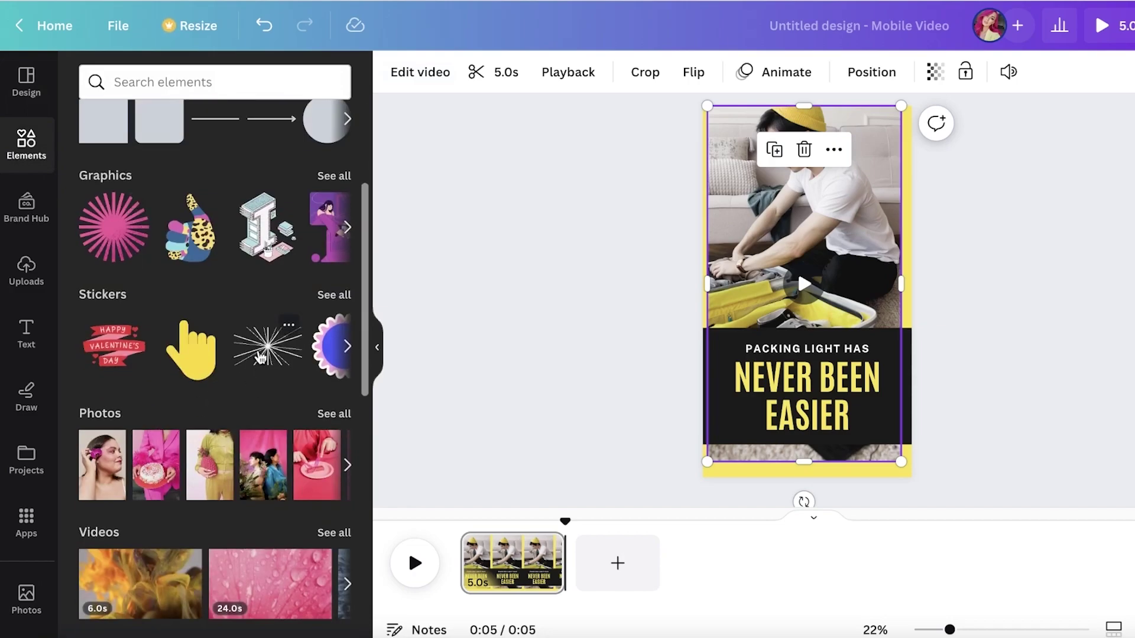
{"action": "scroll", "coordinate": [243, 381], "scroll_direction": "up", "scroll_amount": 3}
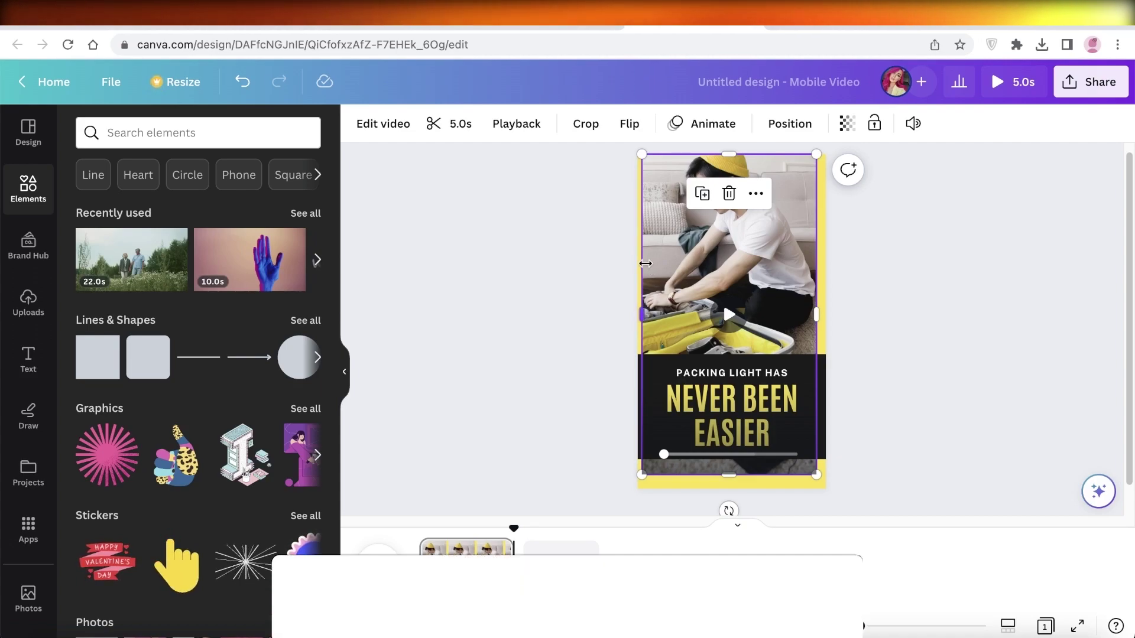
Step: Deselect the packing video and zoom the canvas out to 18%
{"action": "left_click", "coordinate": [434, 223]}
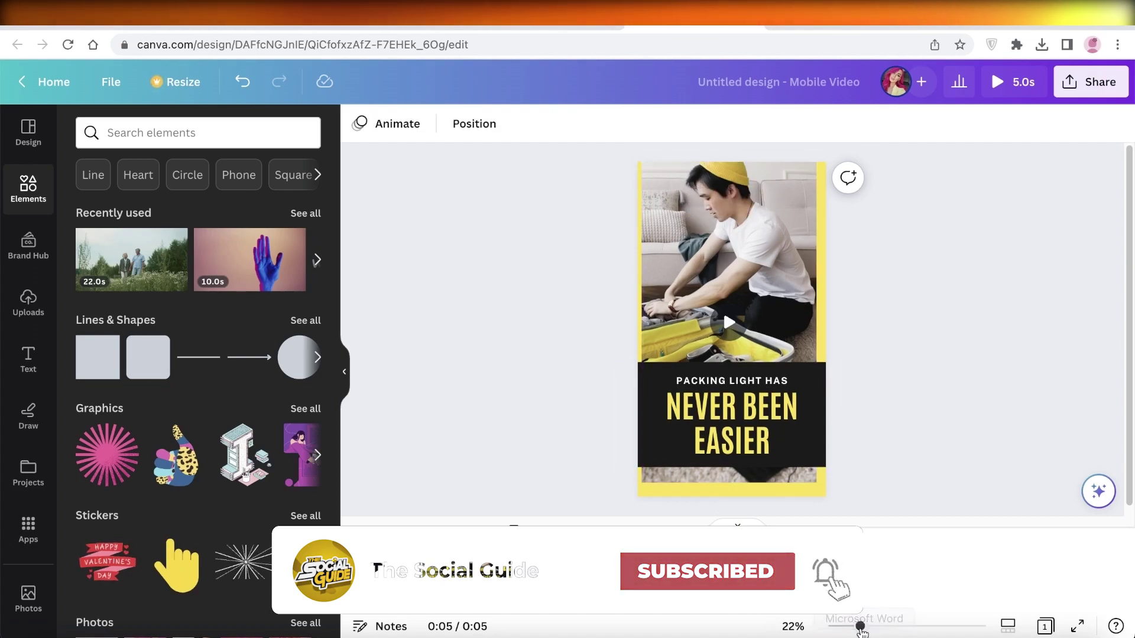
{"action": "mouse_move", "coordinate": [860, 626]}
{"action": "left_mouse_down"}
{"action": "mouse_move", "coordinate": [876, 628]}
{"action": "mouse_move", "coordinate": [852, 628]}
{"action": "left_mouse_up"}
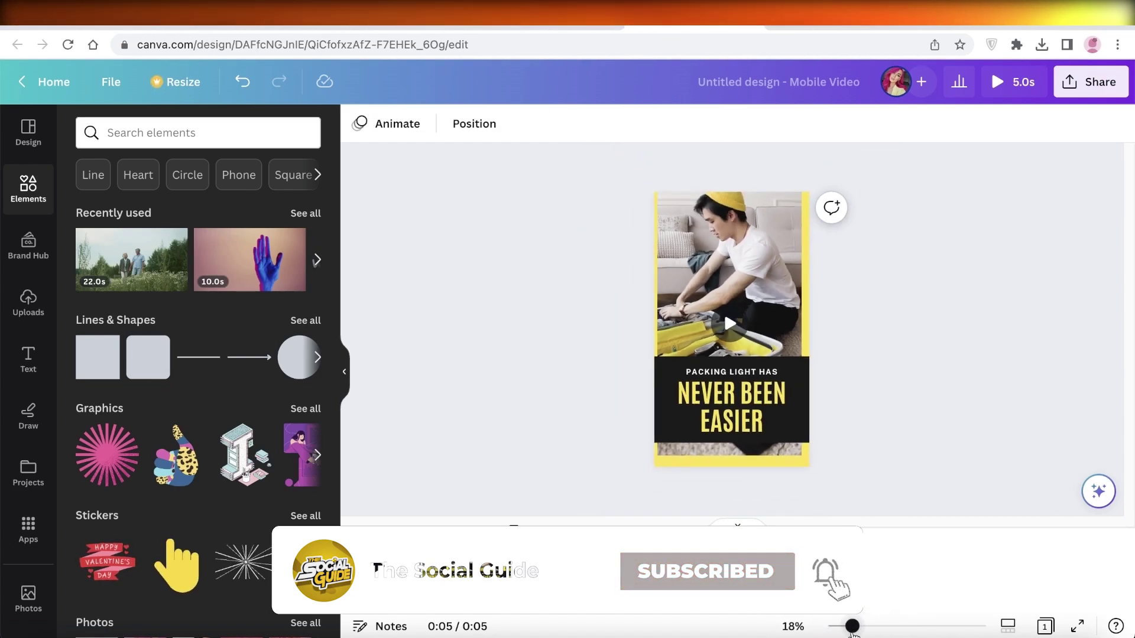